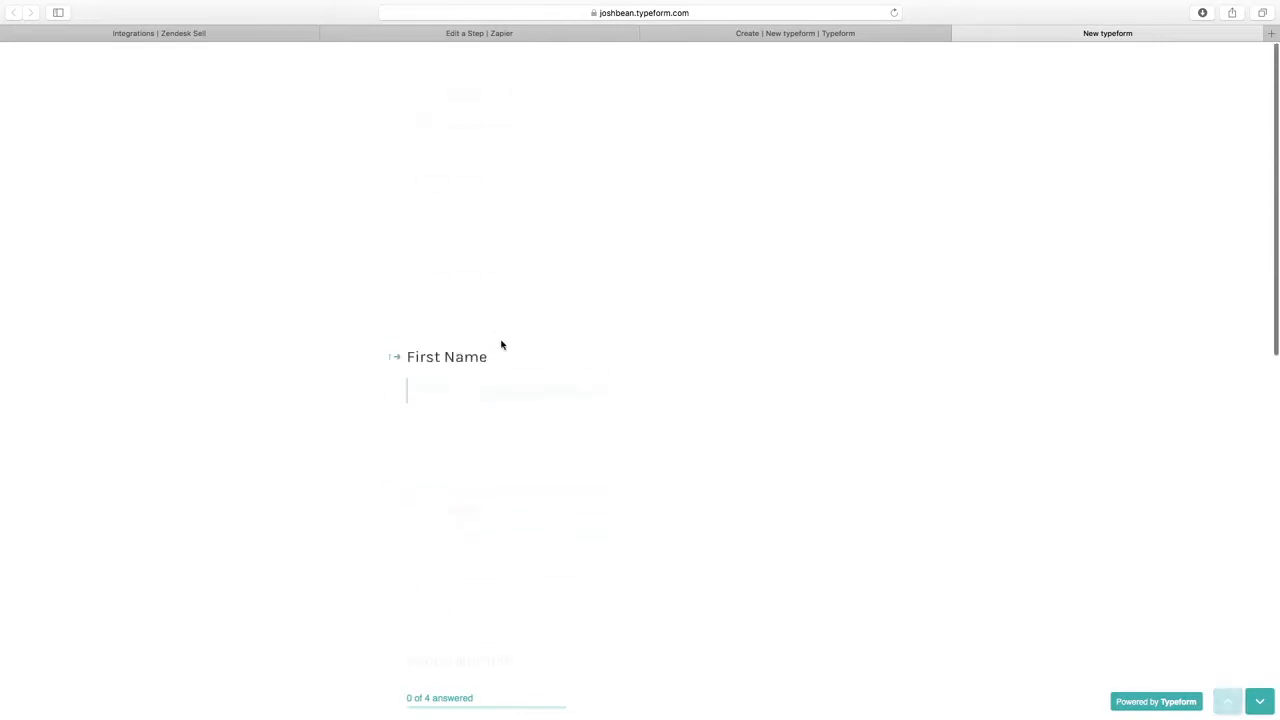
# Review the Typeform form's four questions, then go back to the Zapier dashboard of draft zaps.
pyautogui.click(802, 34)
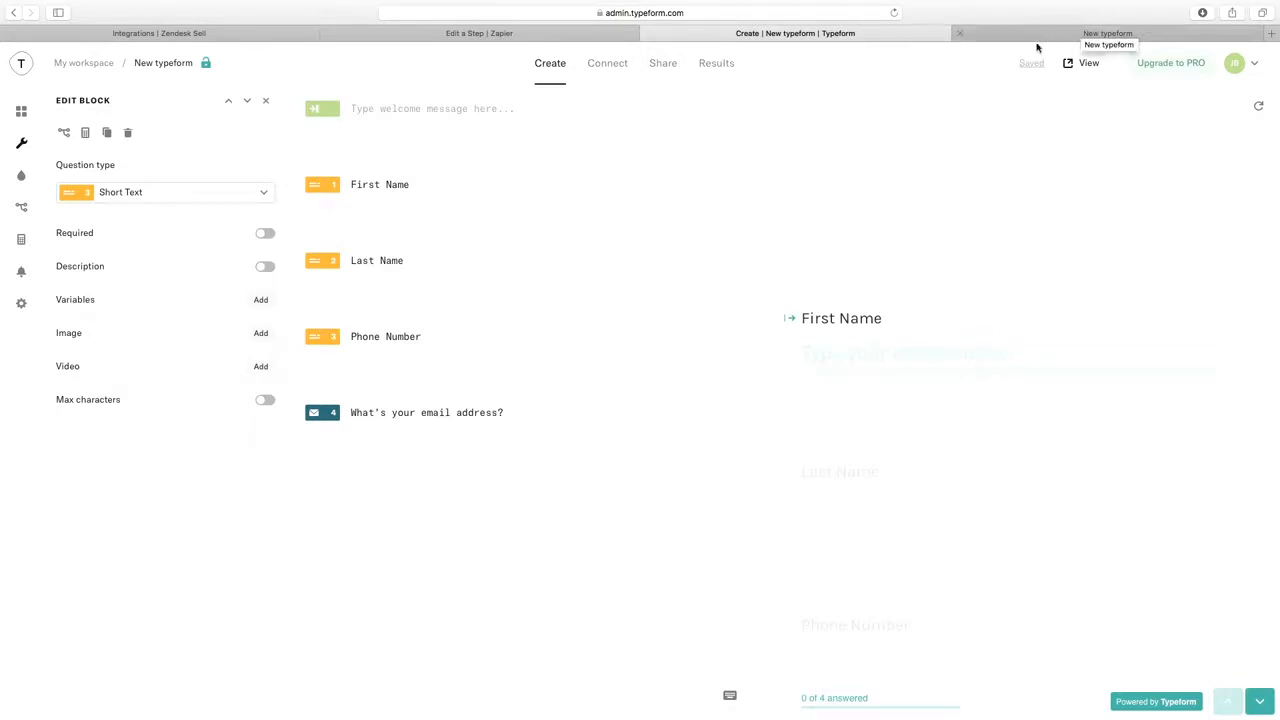
pyautogui.click(516, 36)
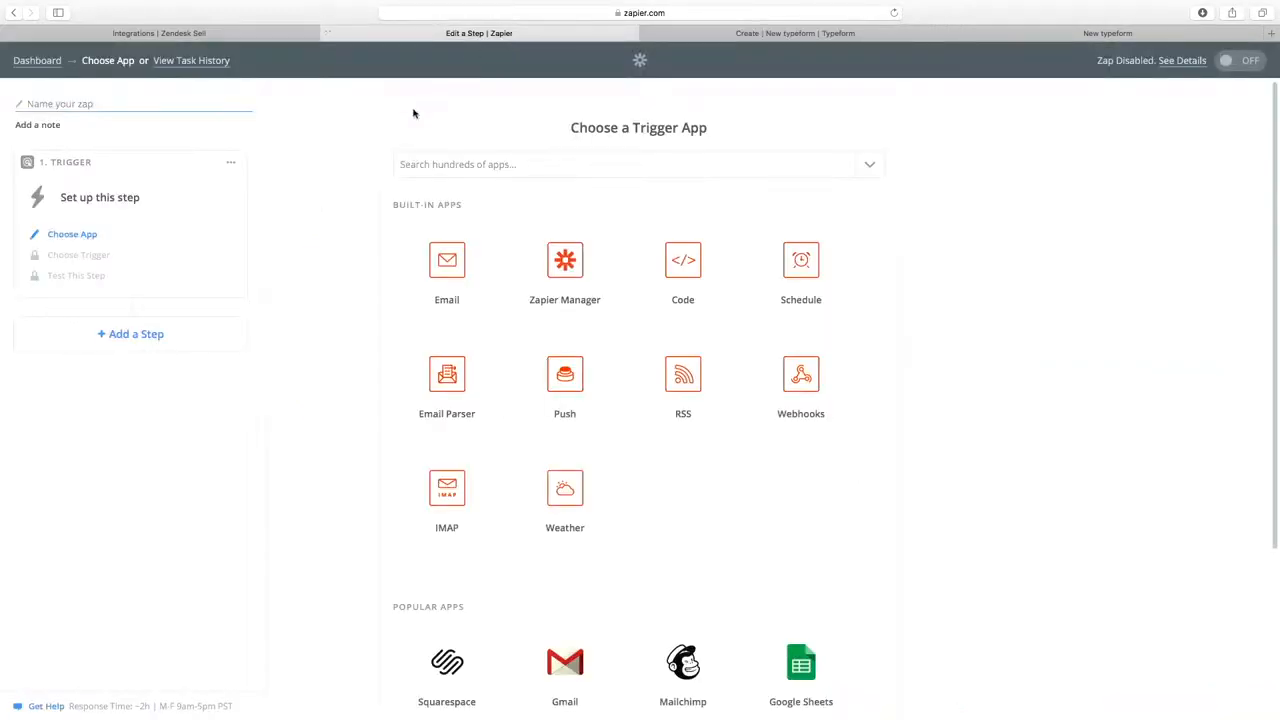
pyautogui.click(30, 61)
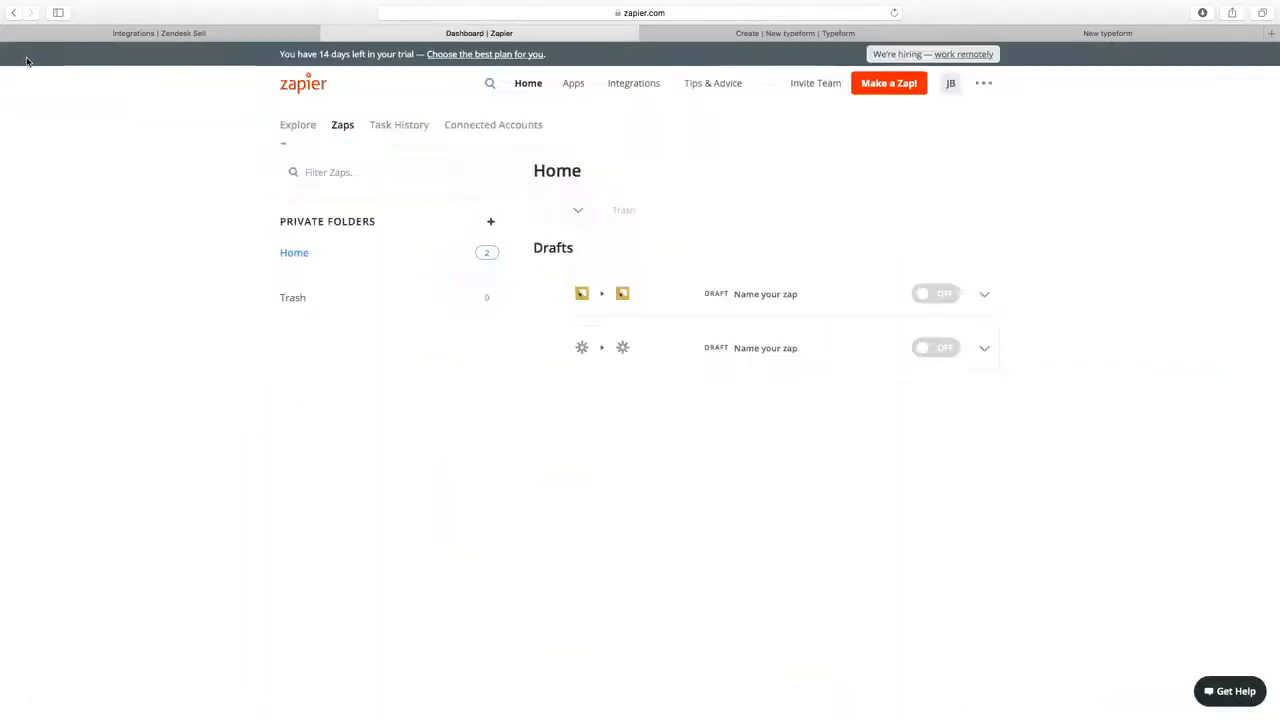
# Make a new zap and pick Typeform as its trigger app, searching 'typ'.
pyautogui.click(885, 83)
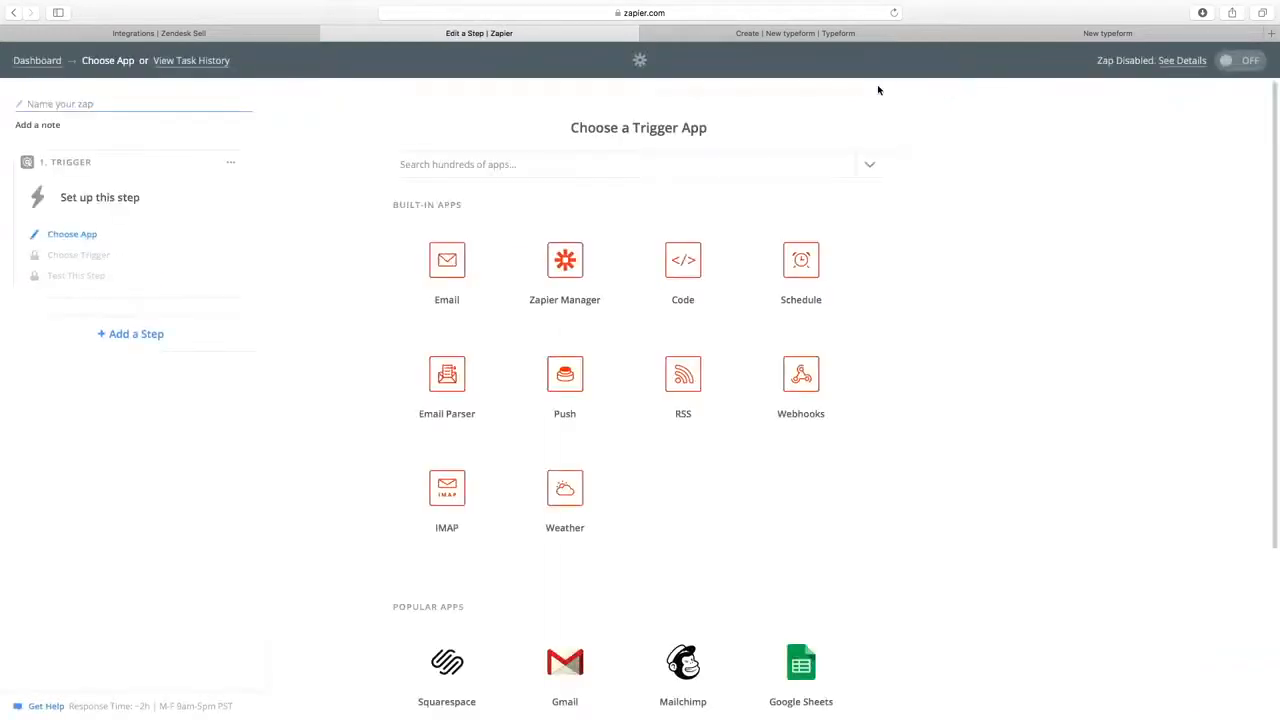
pyautogui.click(617, 166)
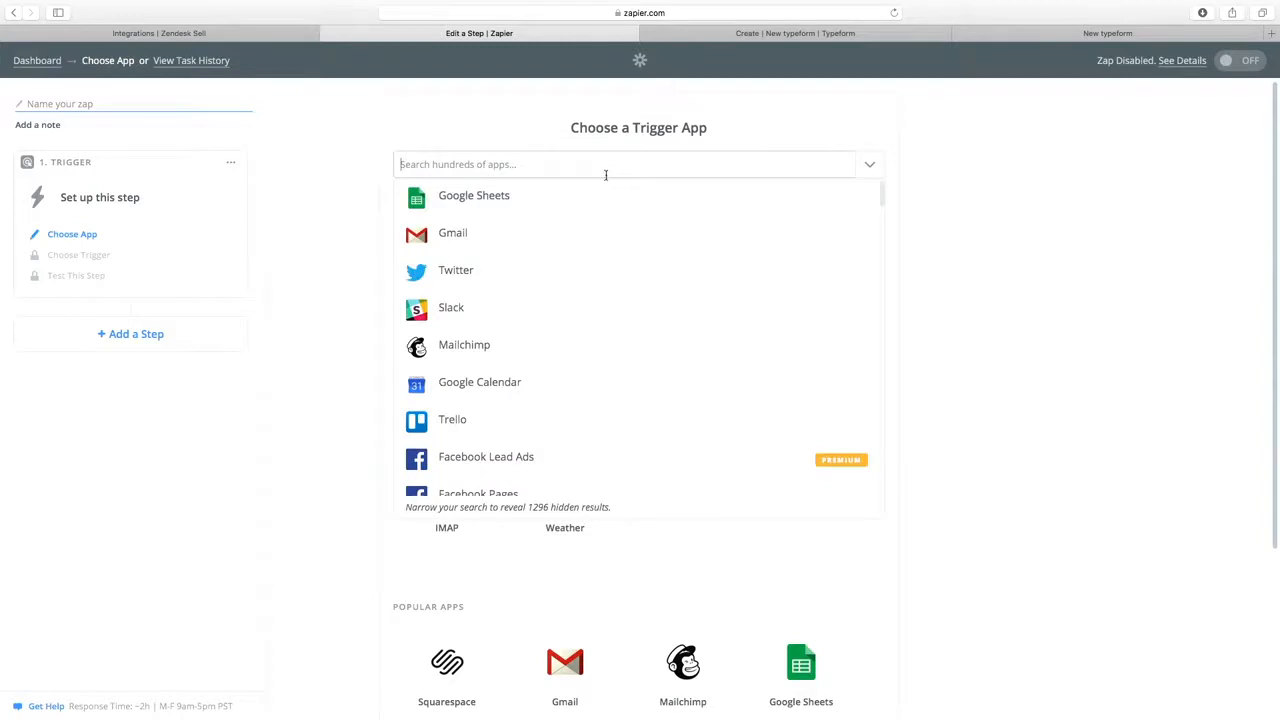
pyautogui.write('typ')
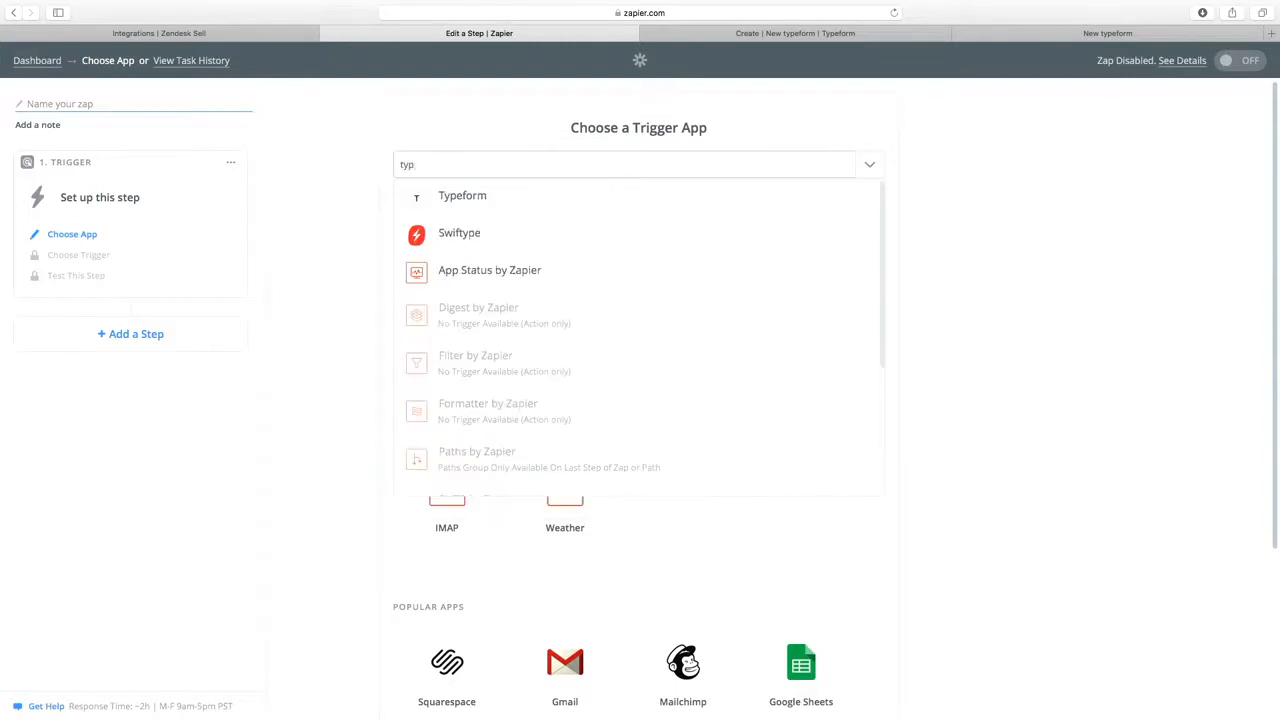
pyautogui.click(478, 202)
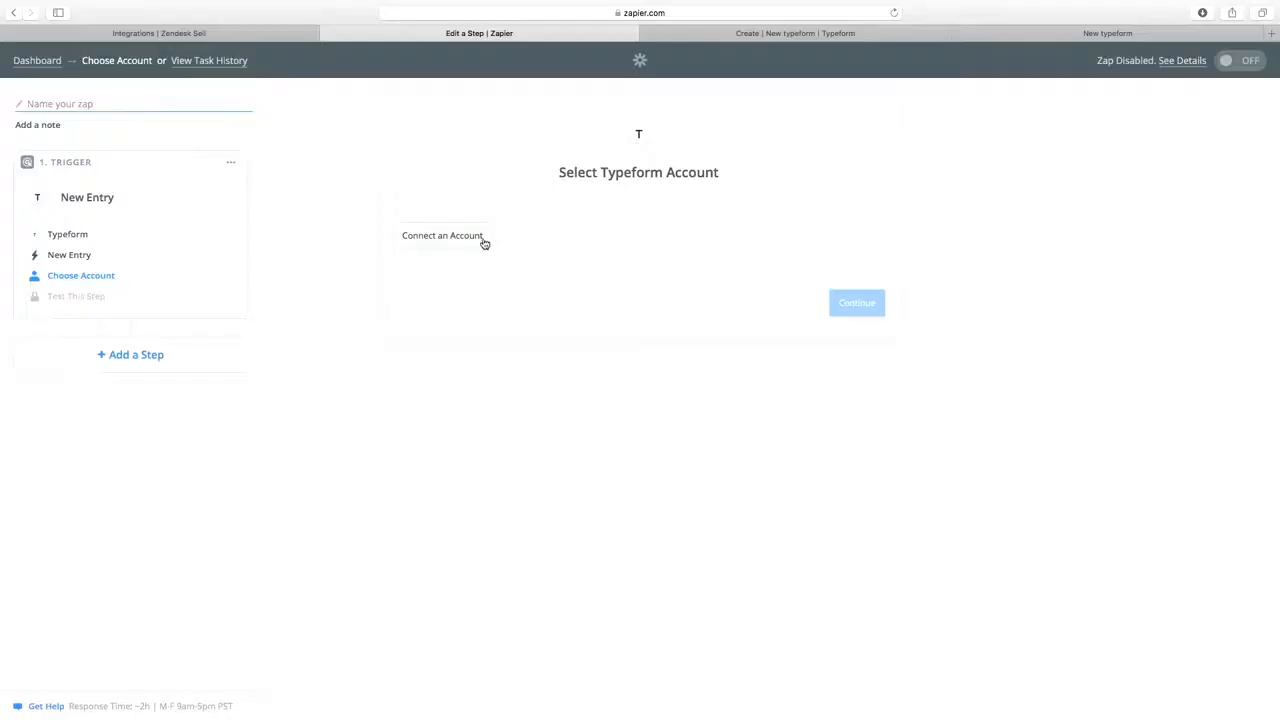
# Sign in to Typeform with the account email and password, skip saving the password, and authorize Zapier.
pyautogui.click(478, 237)
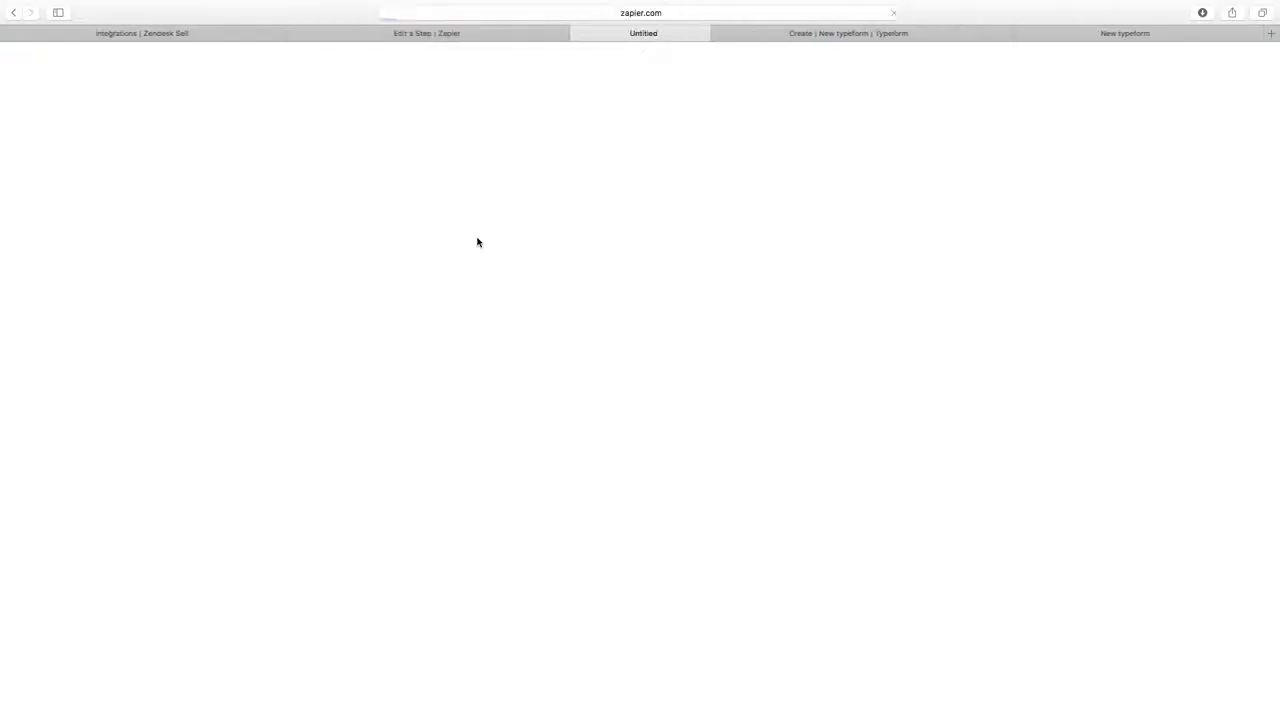
pyautogui.click(606, 253)
pyautogui.press('Tab')
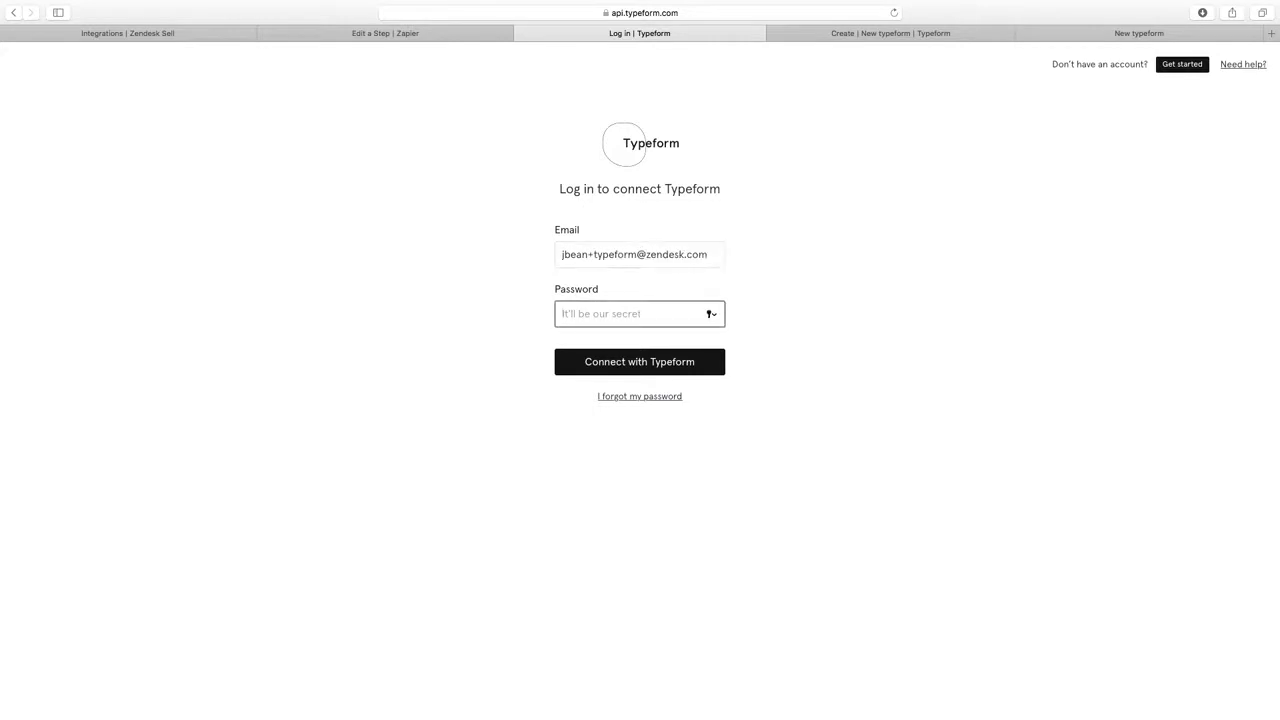
pyautogui.write('••••••••')
pyautogui.click(653, 368)
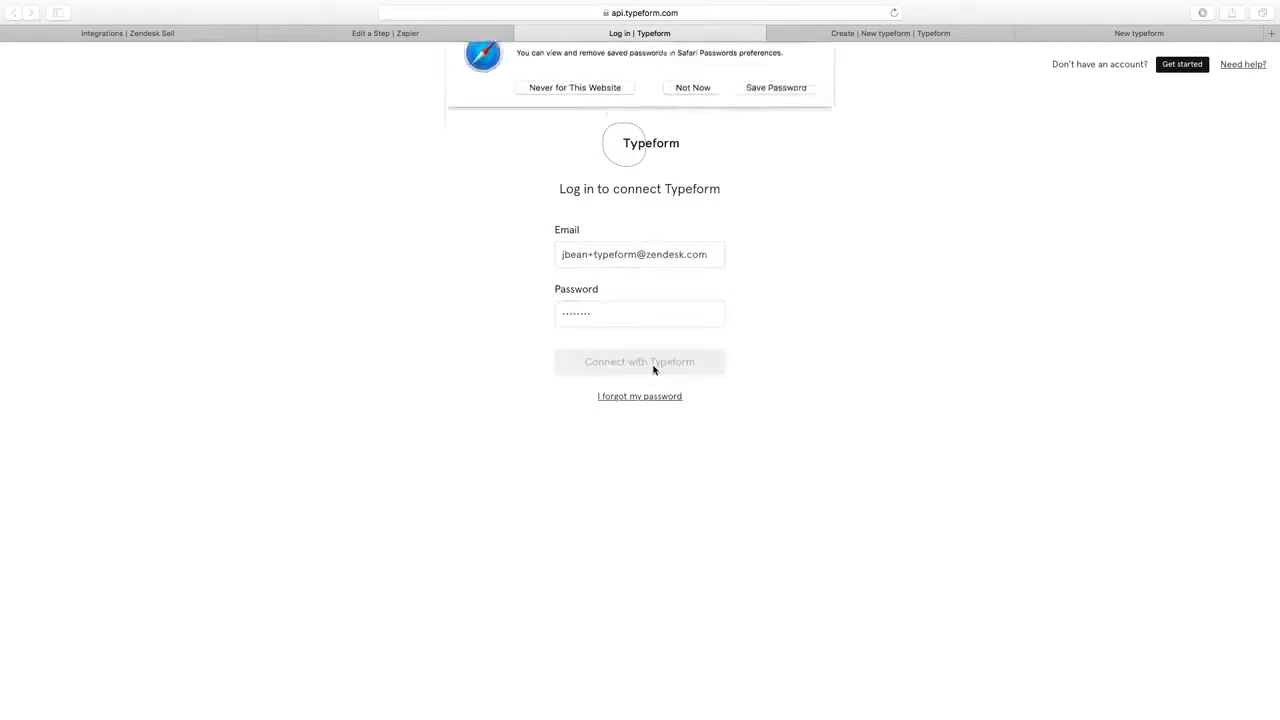
pyautogui.click(688, 104)
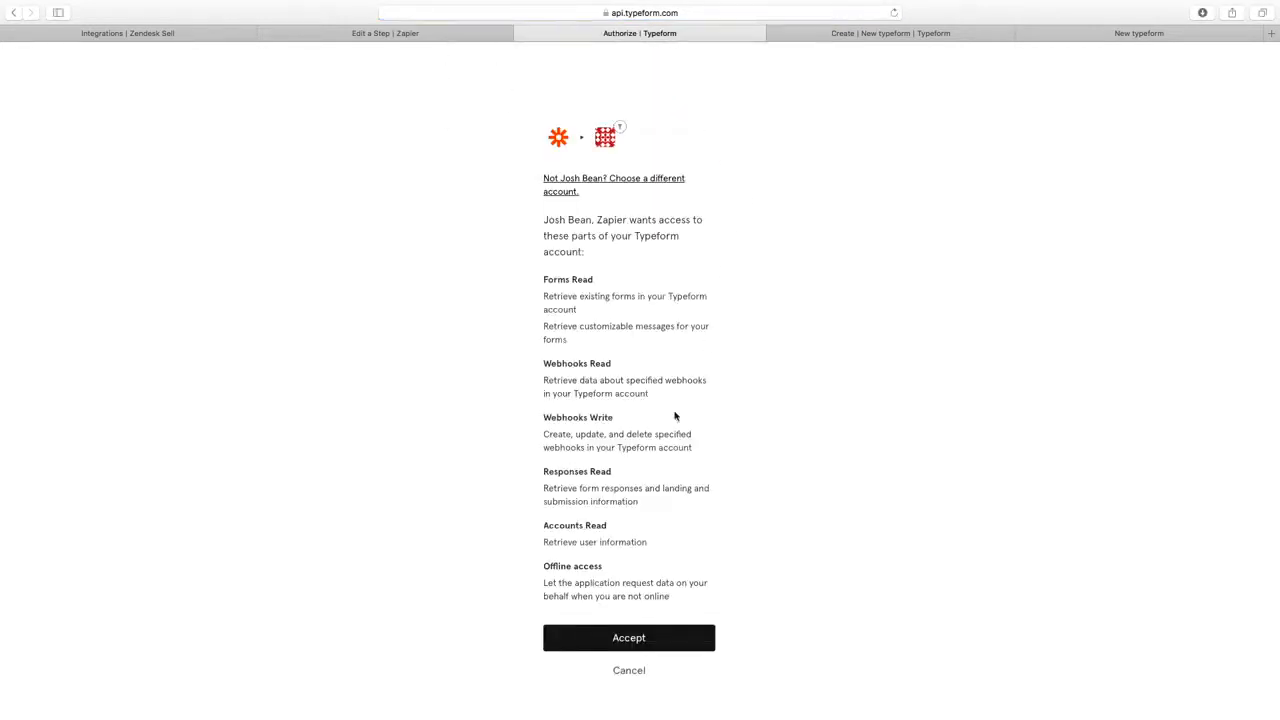
pyautogui.click(619, 641)
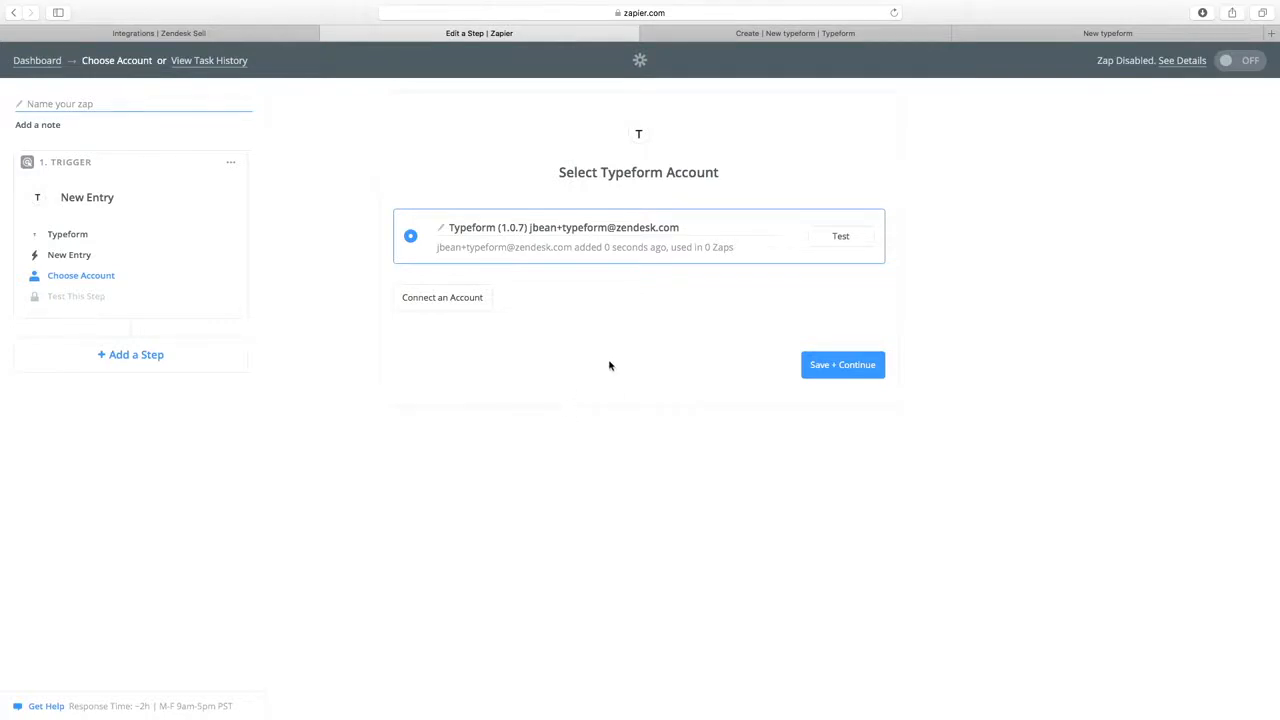
# Keep the connected Typeform account and set the trigger's form to 'New typeform'.
pyautogui.click(842, 366)
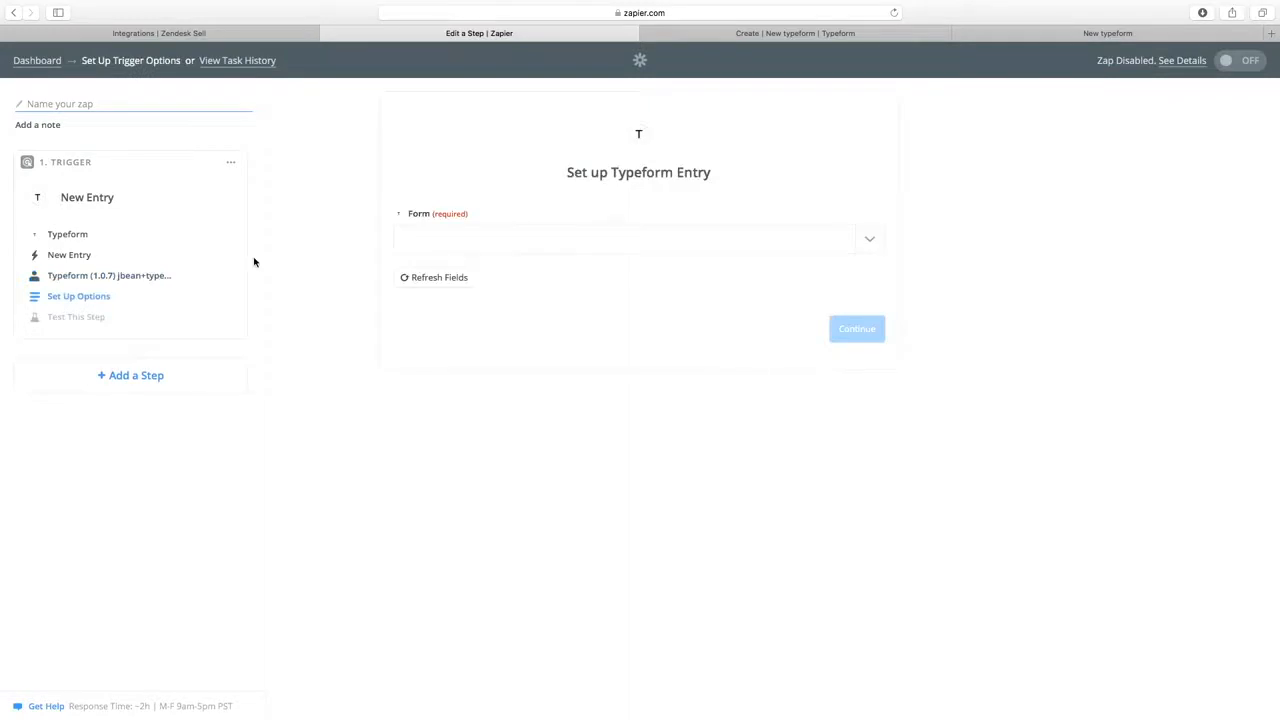
pyautogui.click(571, 236)
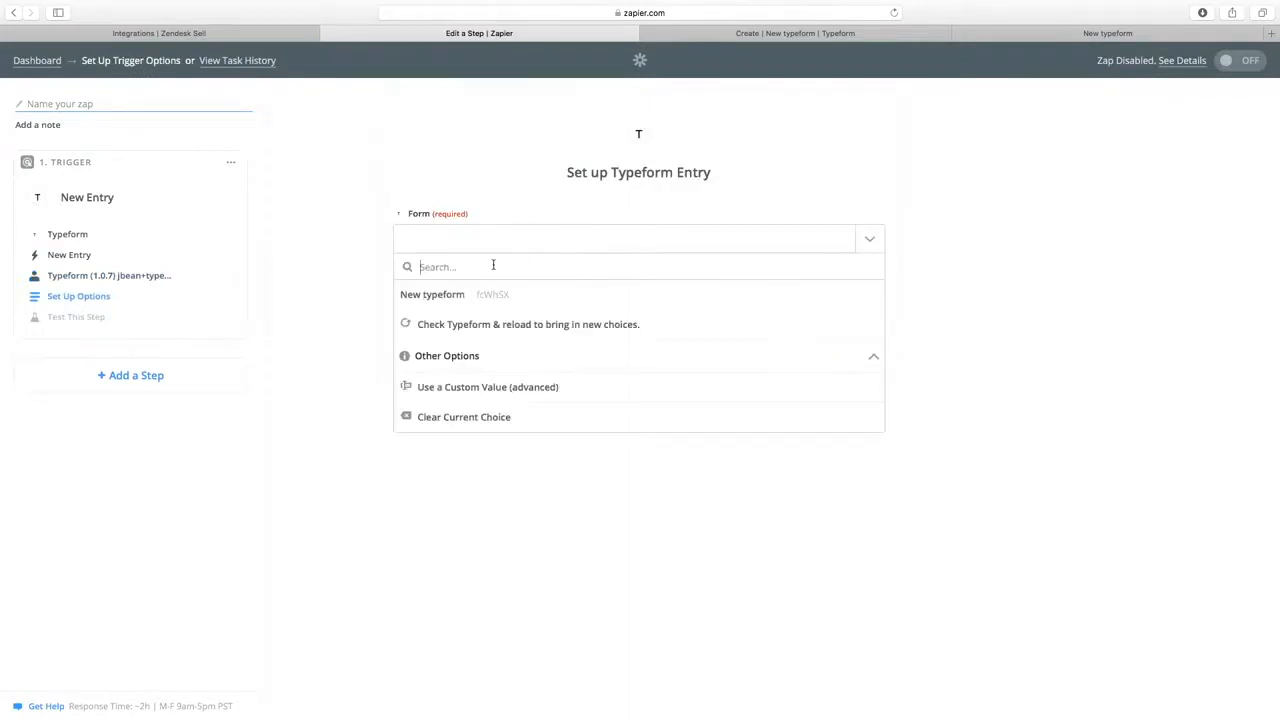
pyautogui.click(452, 295)
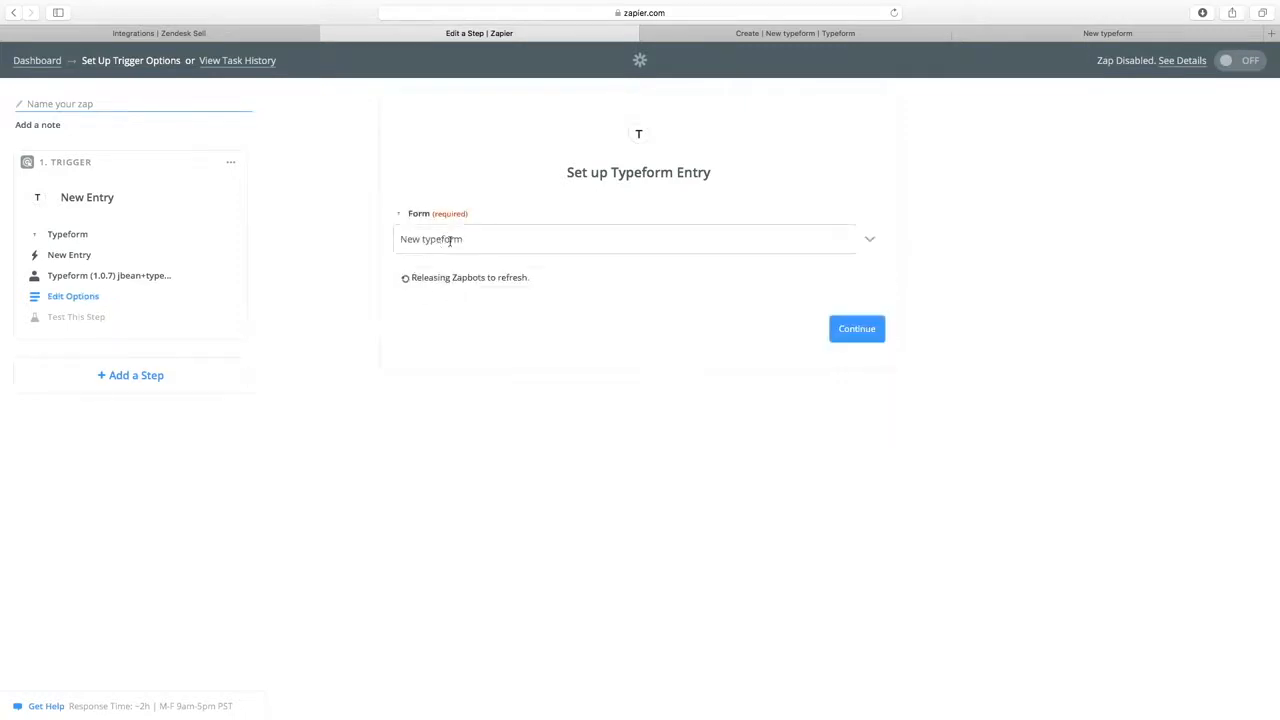
pyautogui.click(856, 337)
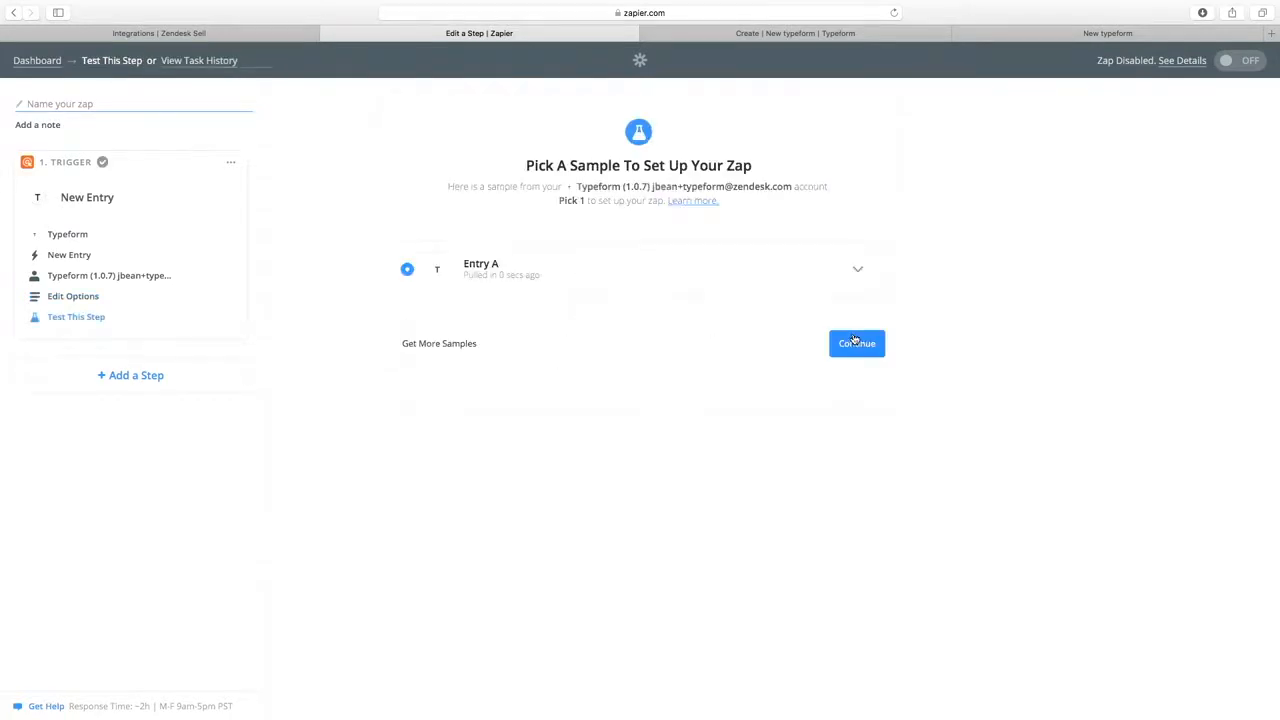
# Inspect sample Entry A's submitted fields and confirm it as the trigger sample.
pyautogui.click(860, 269)
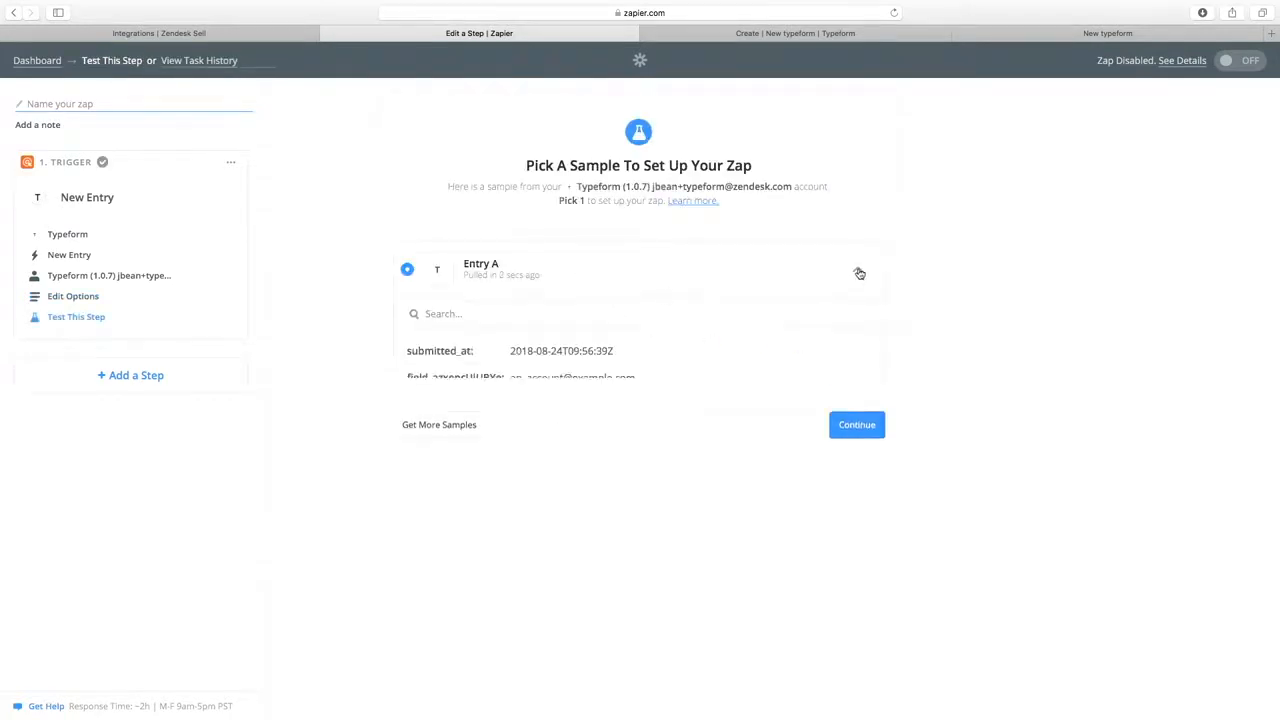
pyautogui.scroll(-2, 620, 414)
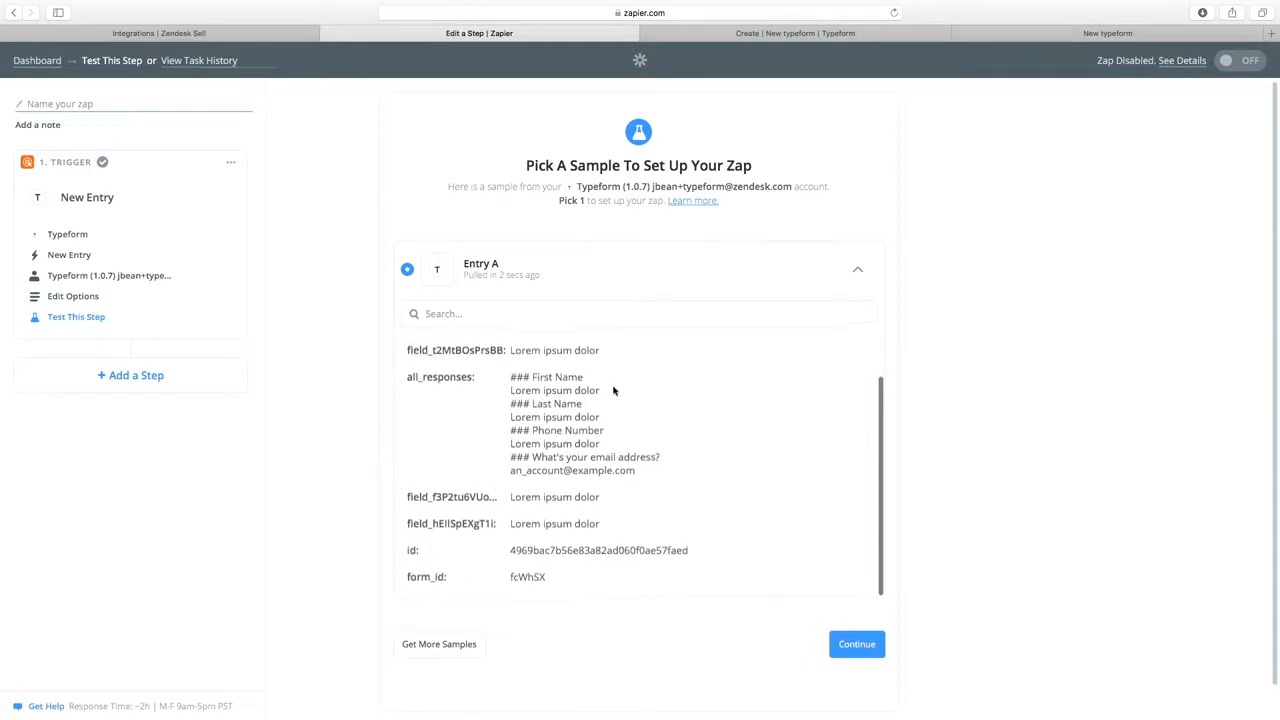
pyautogui.scroll(2, 645, 478)
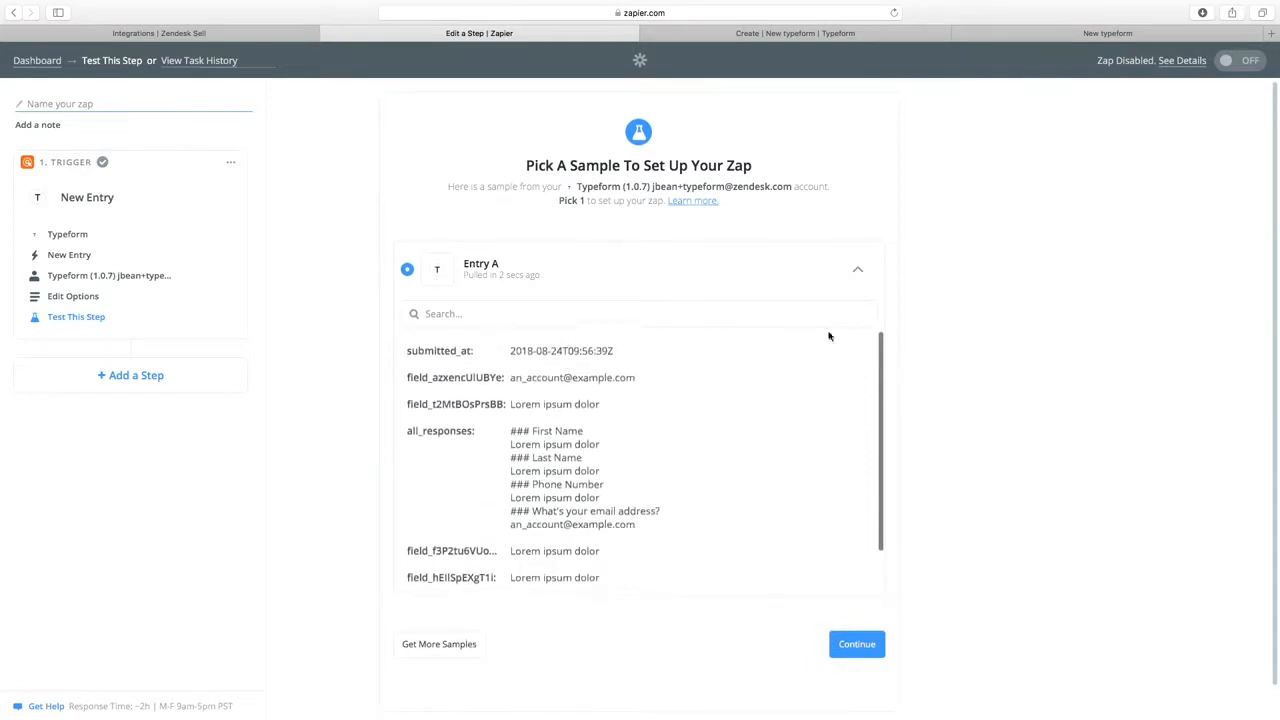
pyautogui.click(857, 269)
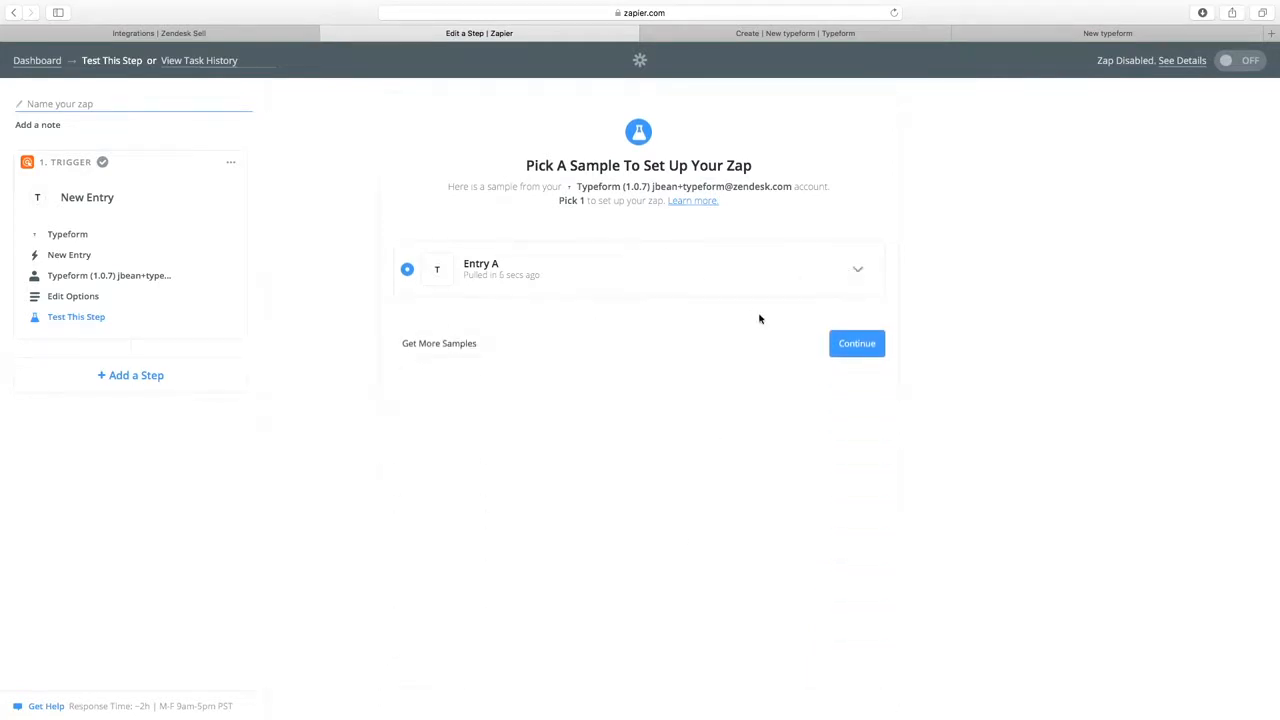
pyautogui.click(858, 344)
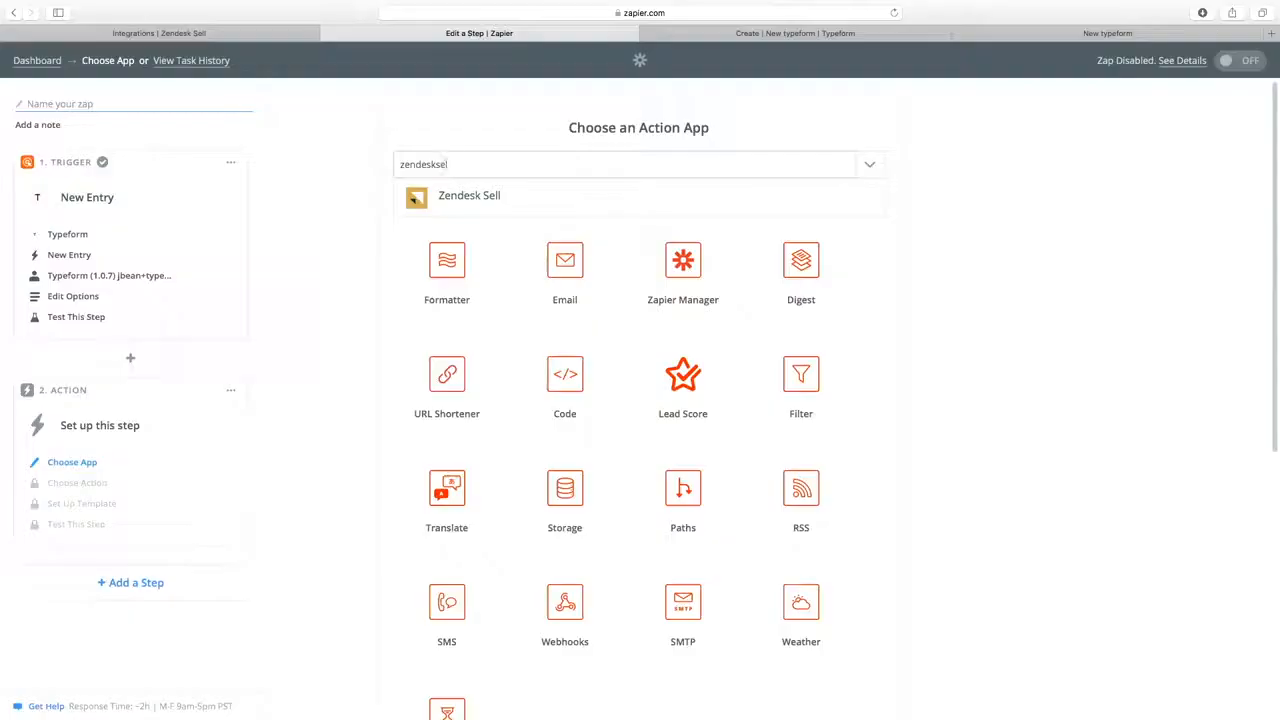
# Set the action to Zendesk Sell's Create Lead and save it.
pyautogui.click(447, 197)
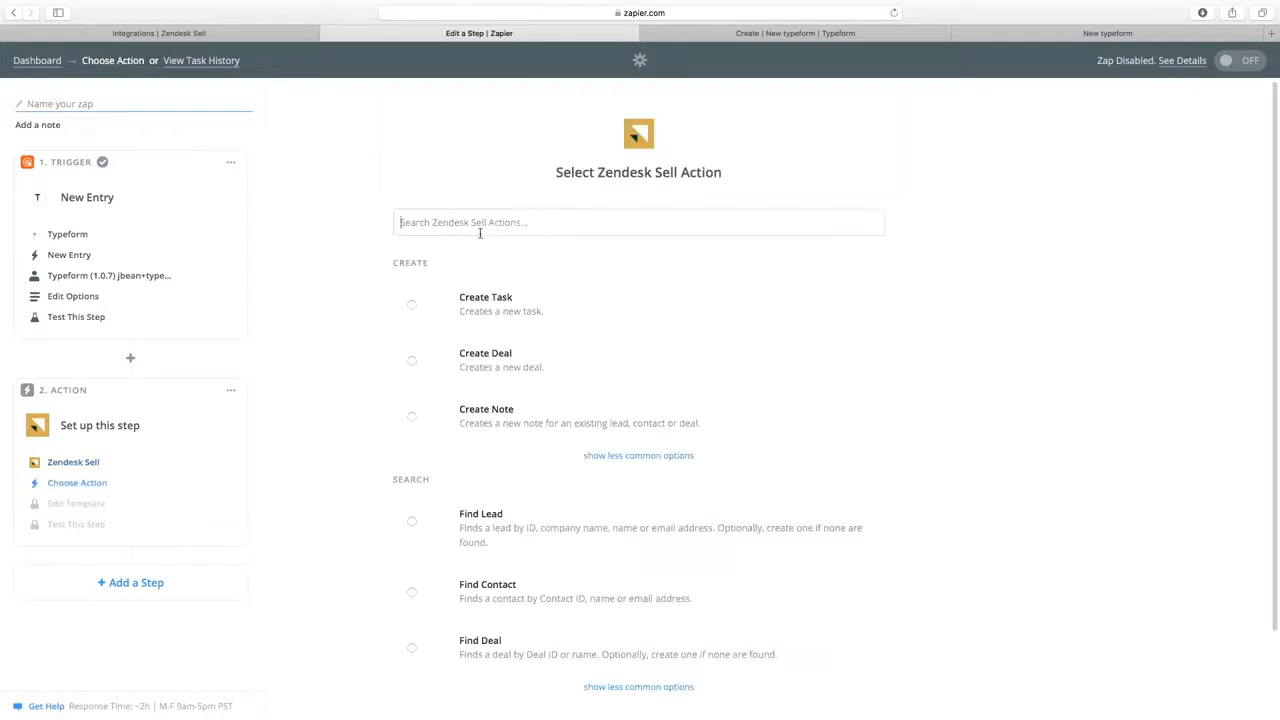
pyautogui.scroll(-2, 367, 241)
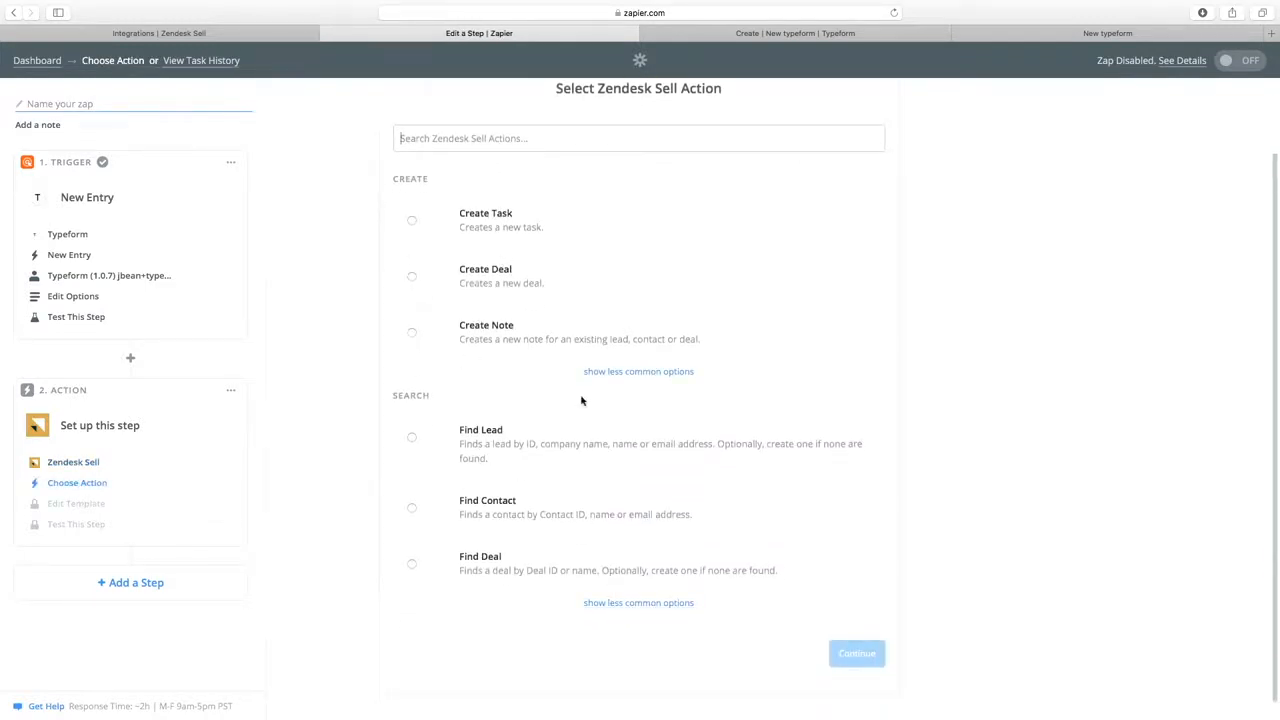
pyautogui.click(619, 375)
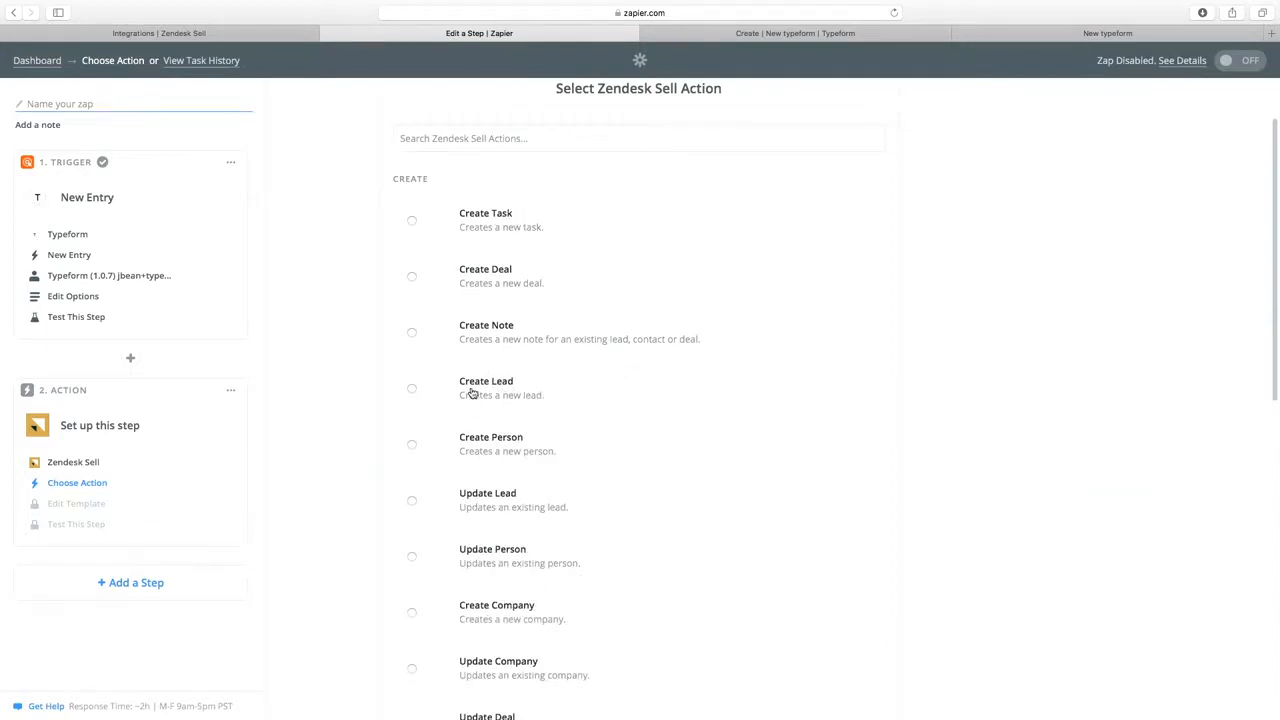
pyautogui.click(494, 389)
pyautogui.scroll(-10, 735, 380)
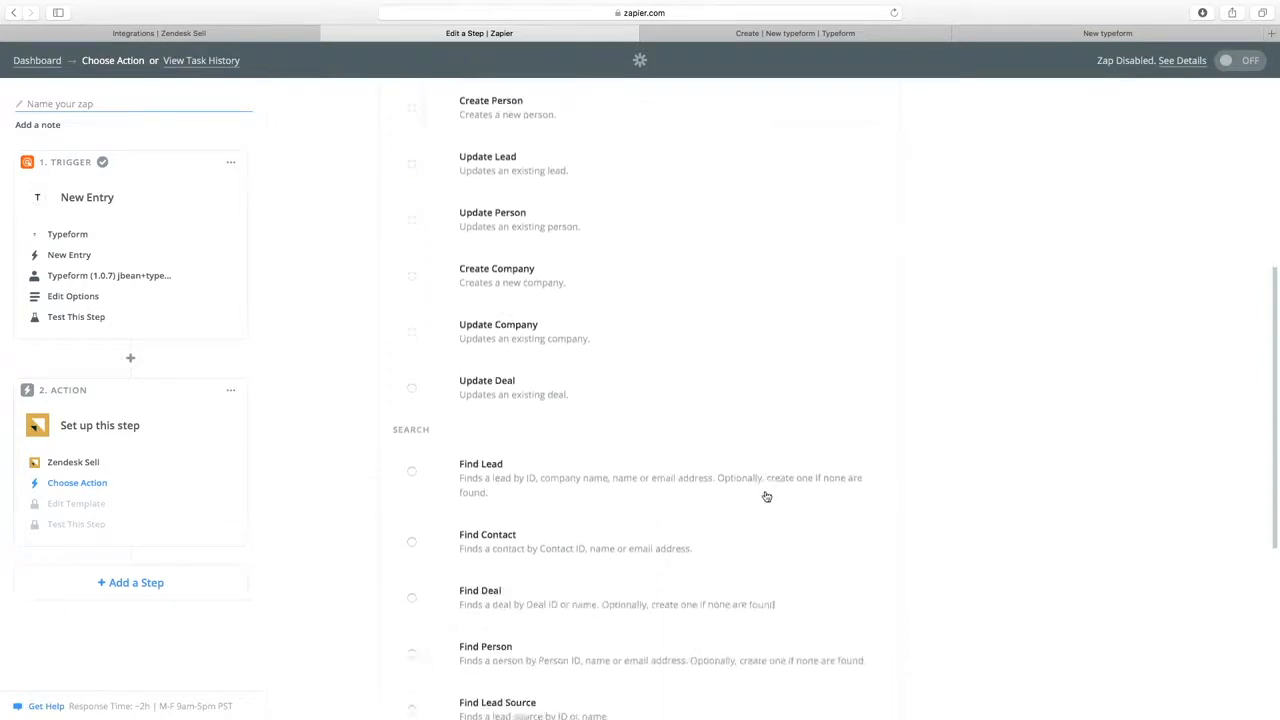
pyautogui.click(842, 640)
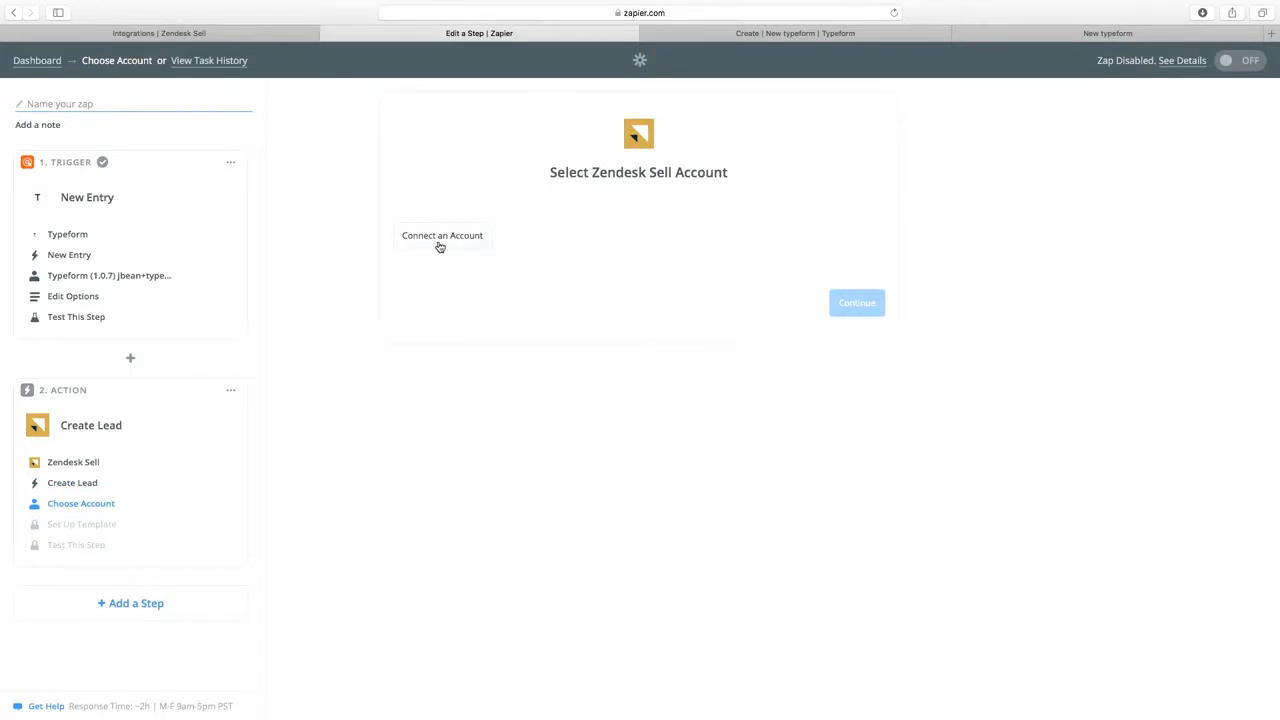
# Start connecting a Zendesk Sell account and enter the sign-in email field.
pyautogui.click(440, 236)
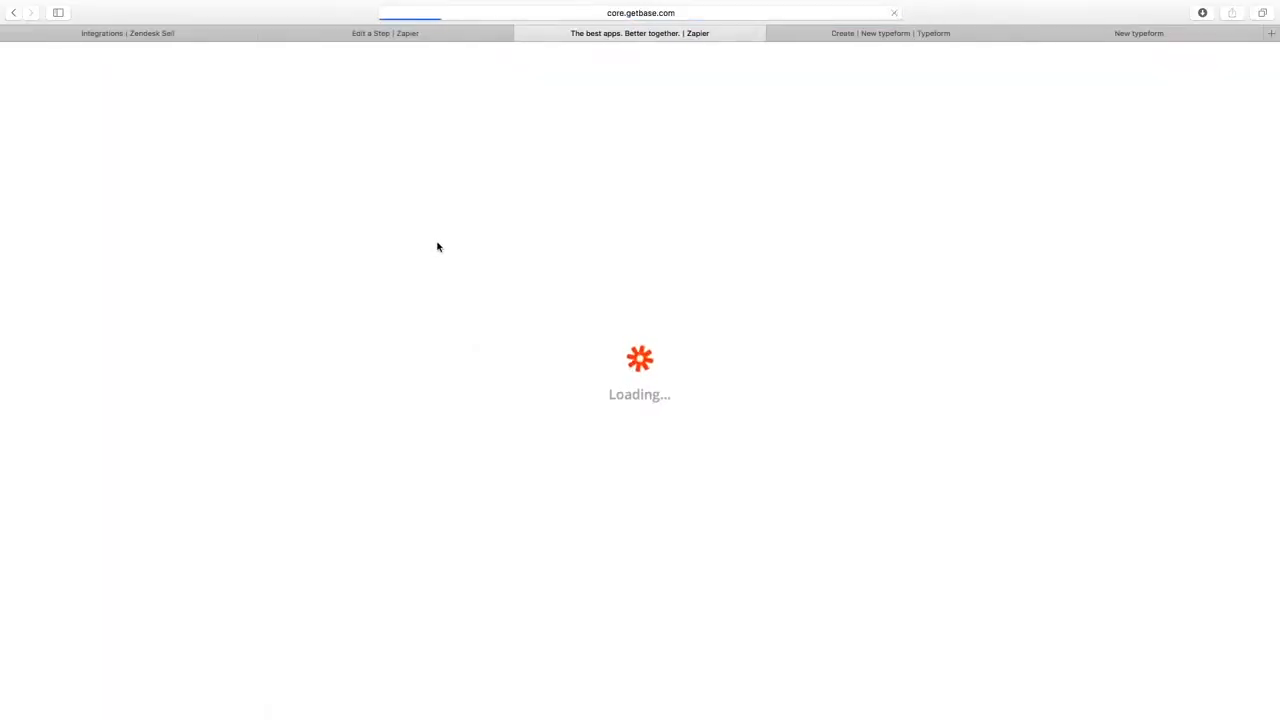
pyautogui.click(593, 352)
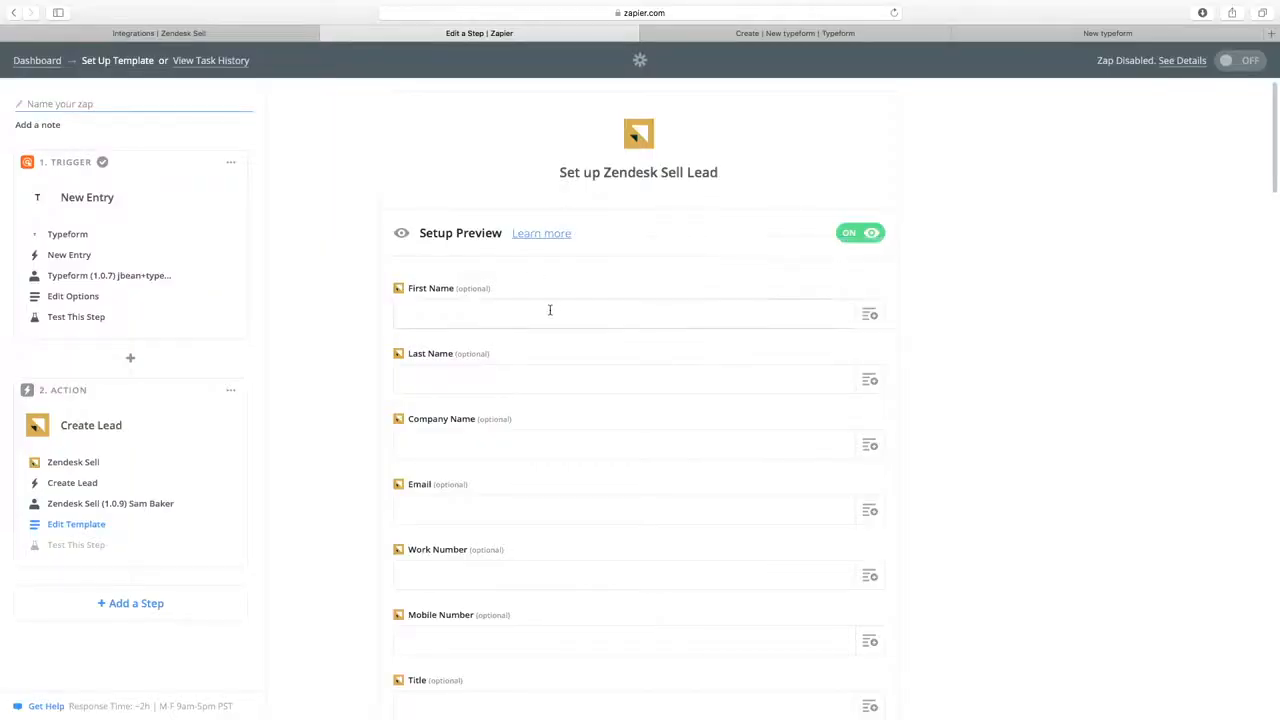
# Map the Typeform First Name and Last Name answers into the lead's First Name and Last Name.
pyautogui.scroll(-1, 532, 288)
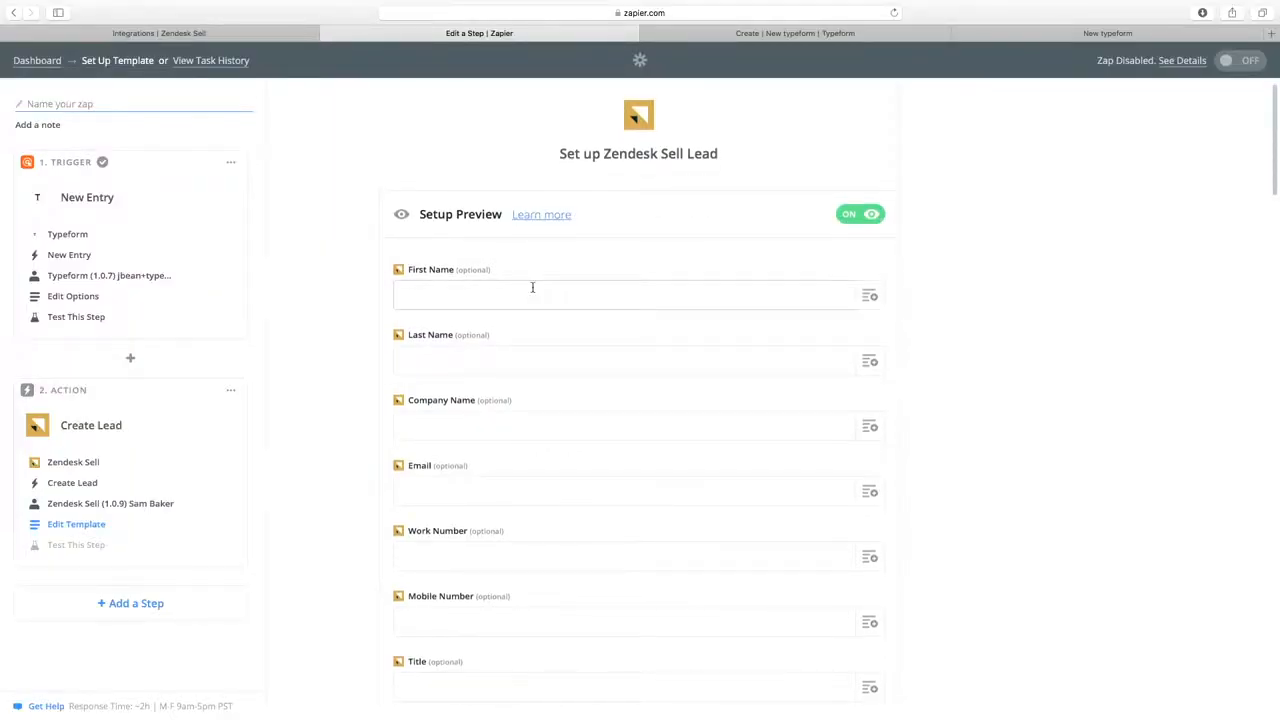
pyautogui.click(867, 296)
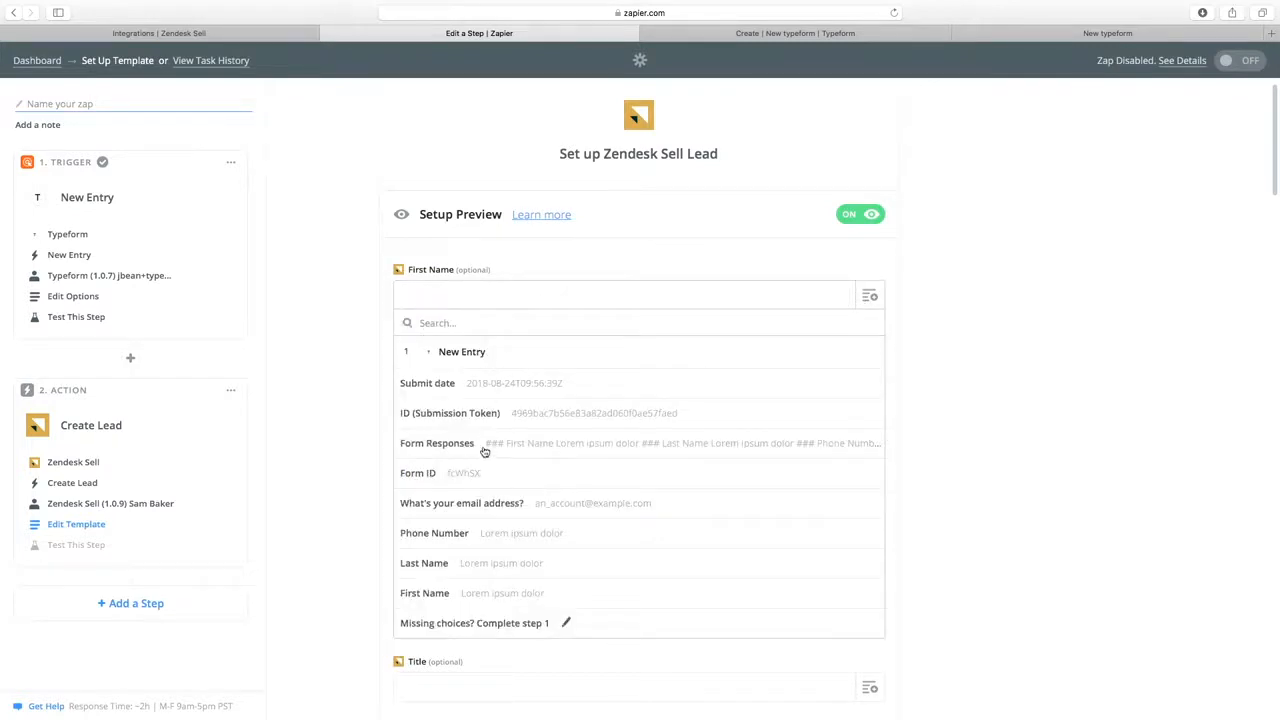
pyautogui.click(471, 594)
pyautogui.click(869, 361)
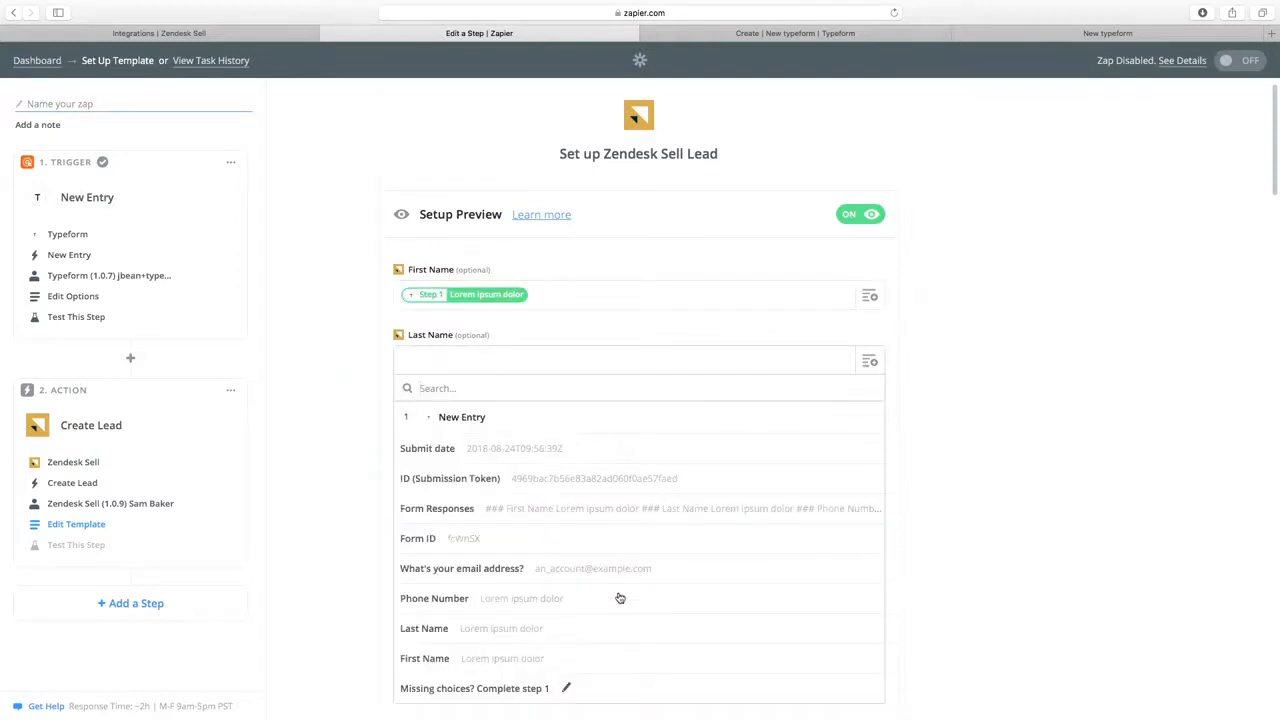
pyautogui.click(552, 644)
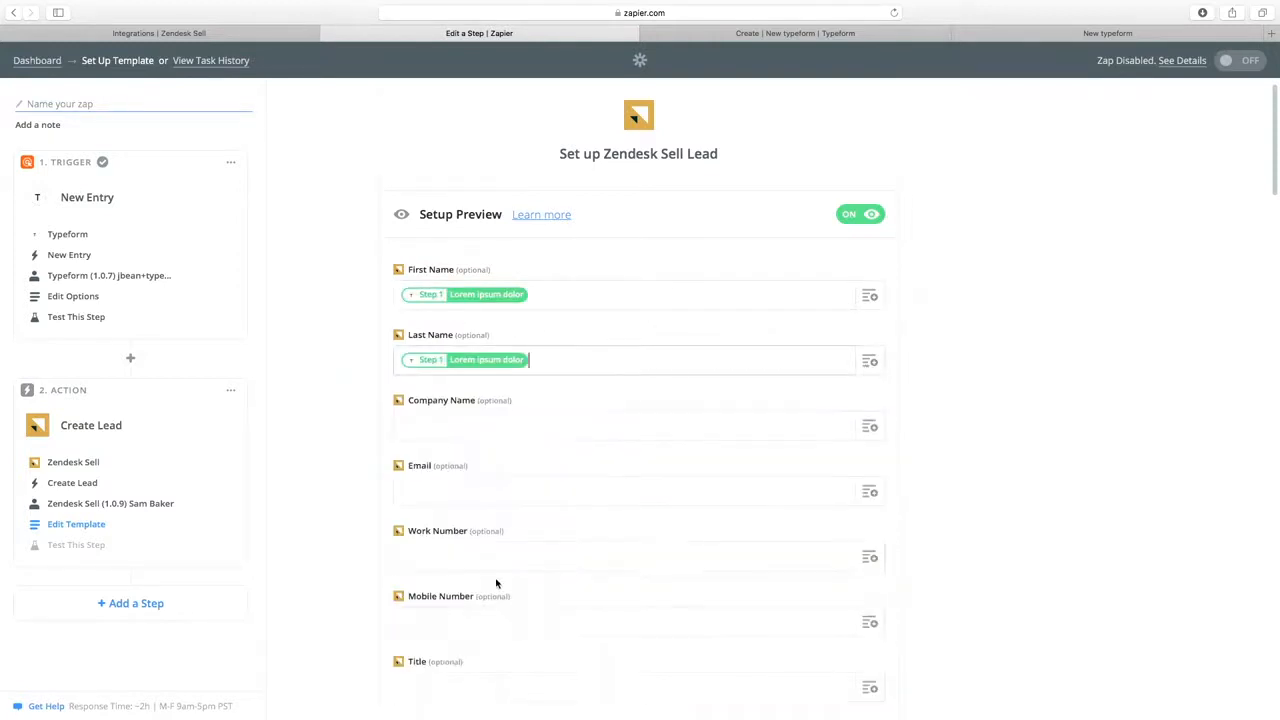
# Map the email address answer into Email and Phone Number into Work Number.
pyautogui.click(869, 491)
pyautogui.scroll(-3, 589, 600)
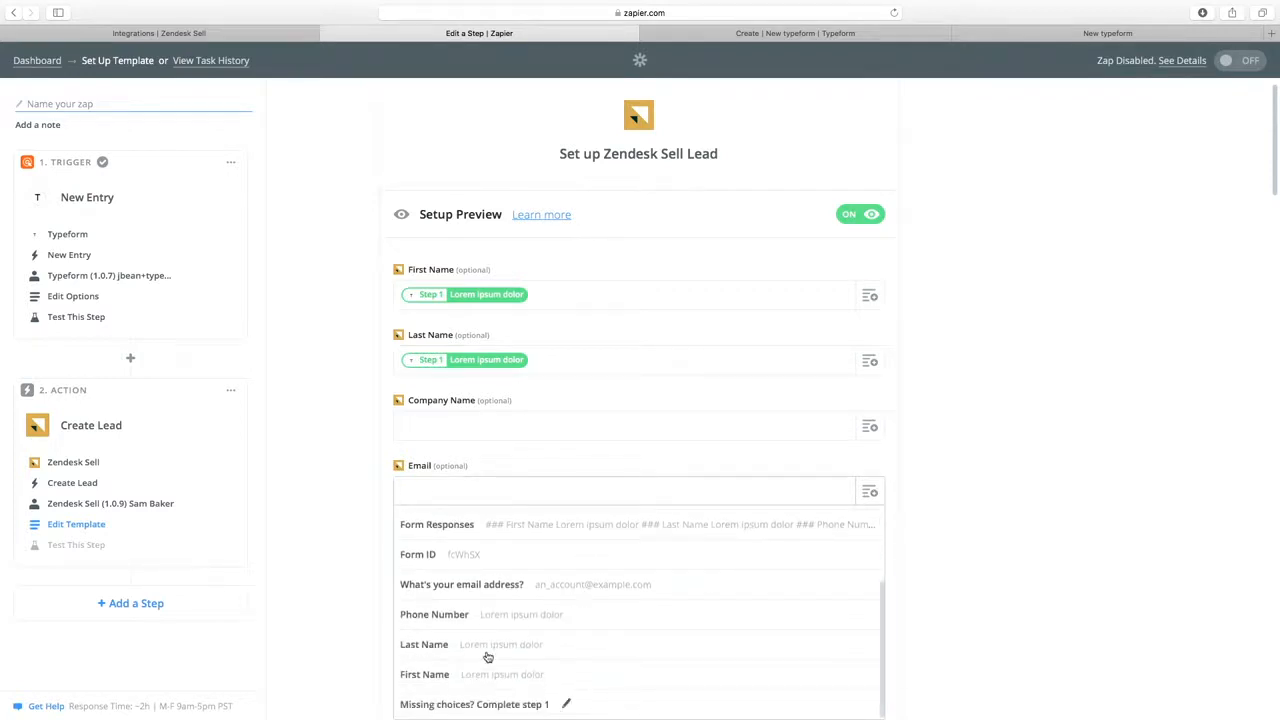
pyautogui.scroll(3, 485, 650)
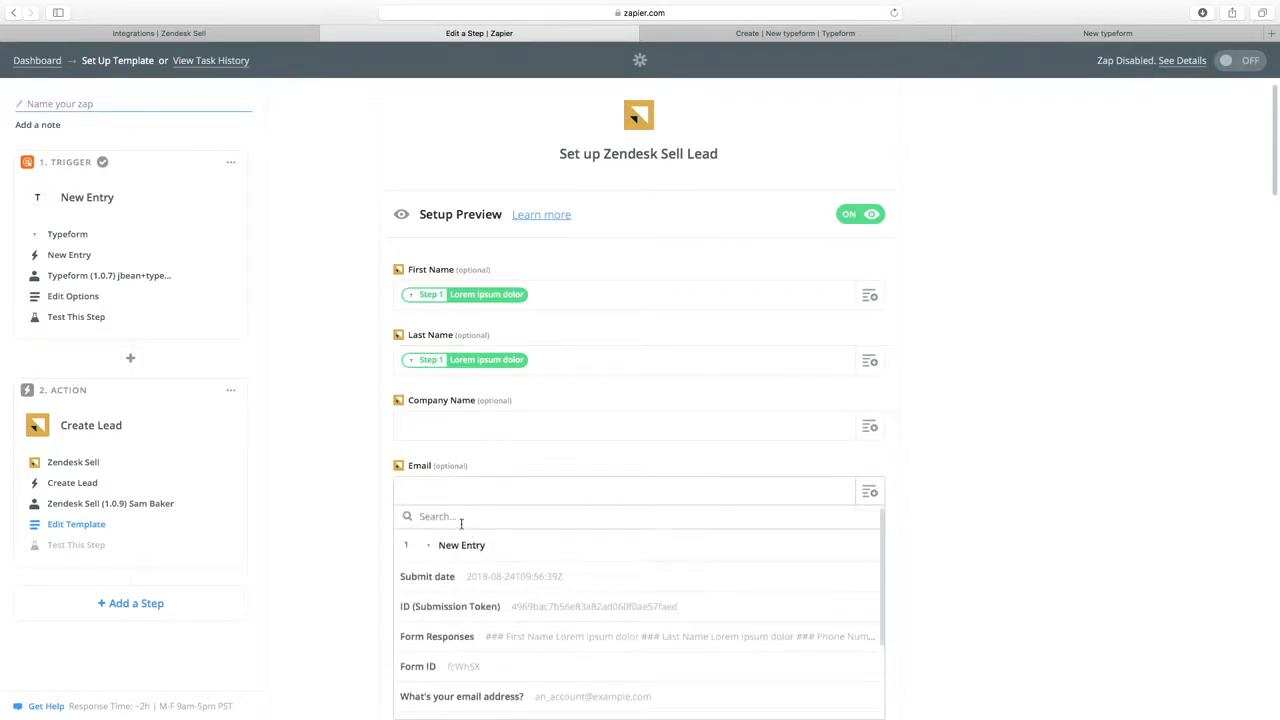
pyautogui.write('ema')
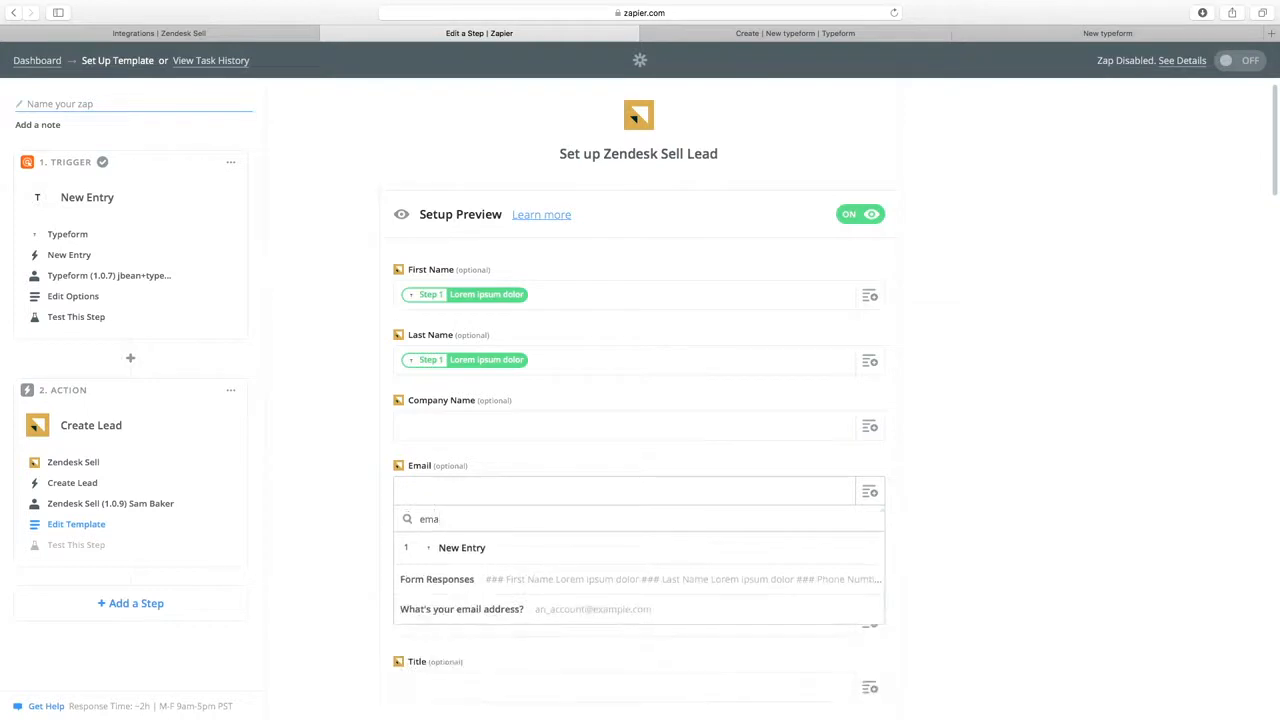
pyautogui.click(490, 612)
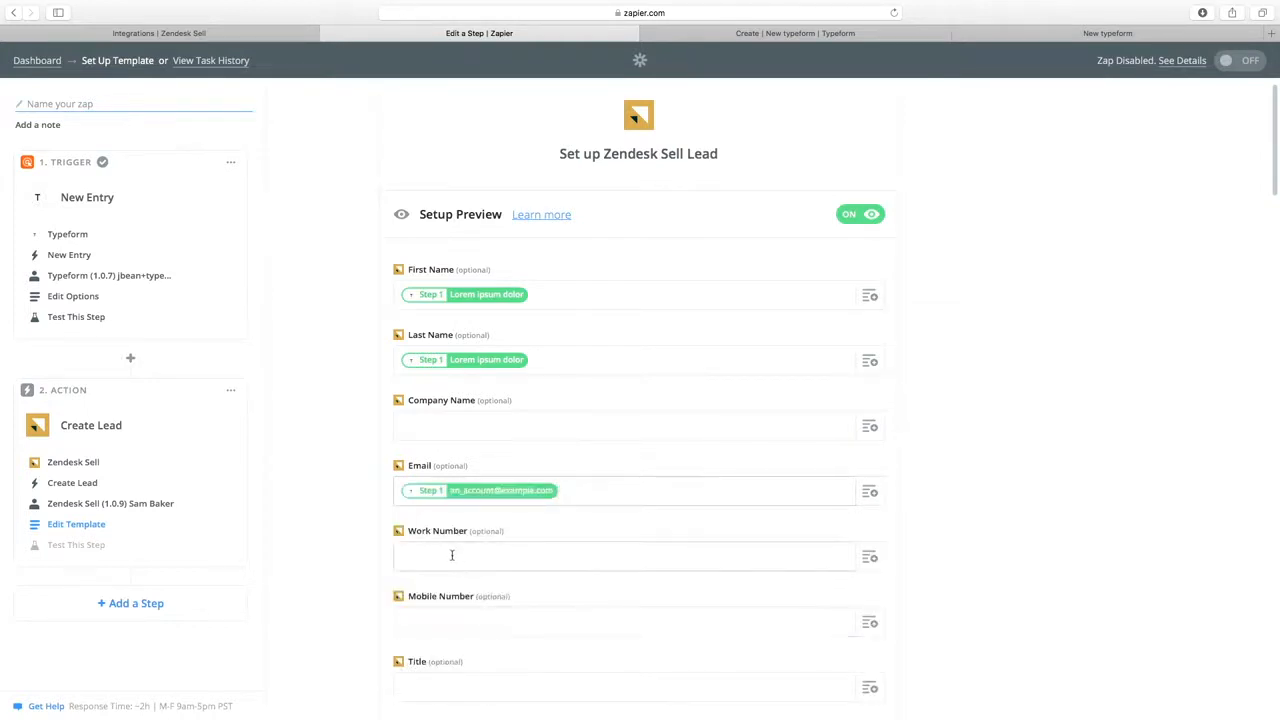
pyautogui.scroll(-1, 450, 554)
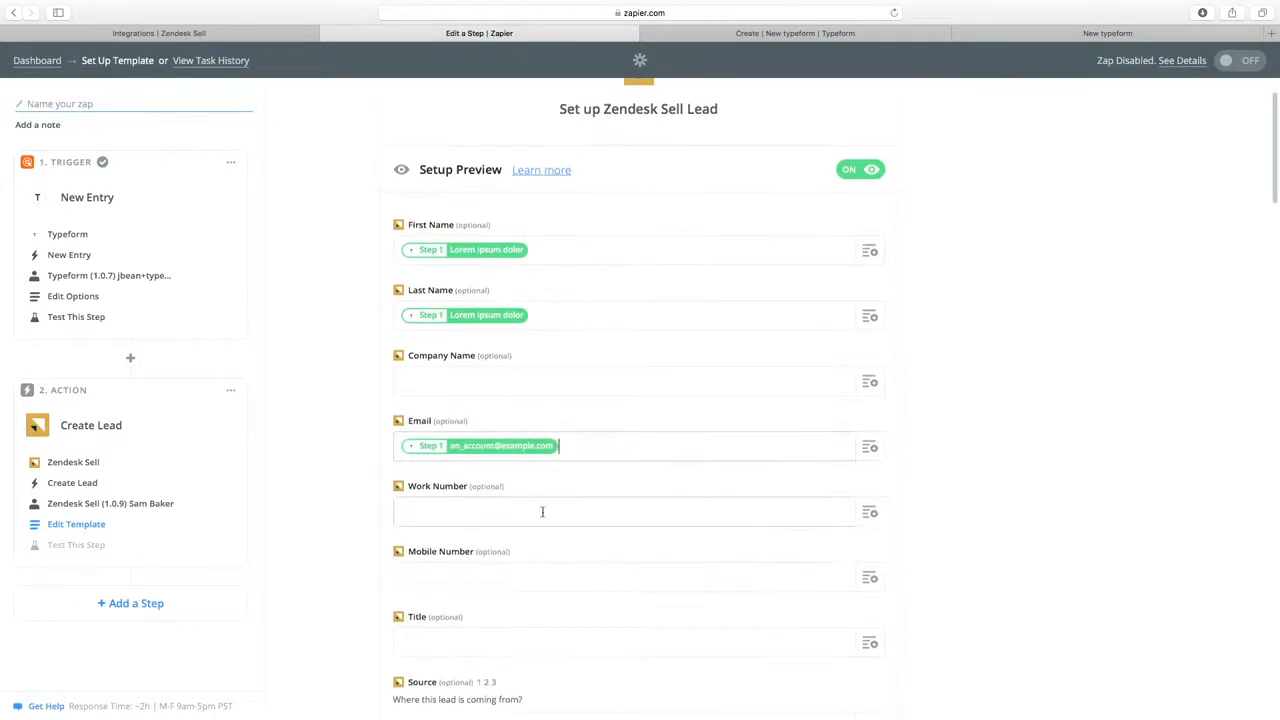
pyautogui.click(869, 513)
pyautogui.write('phon')
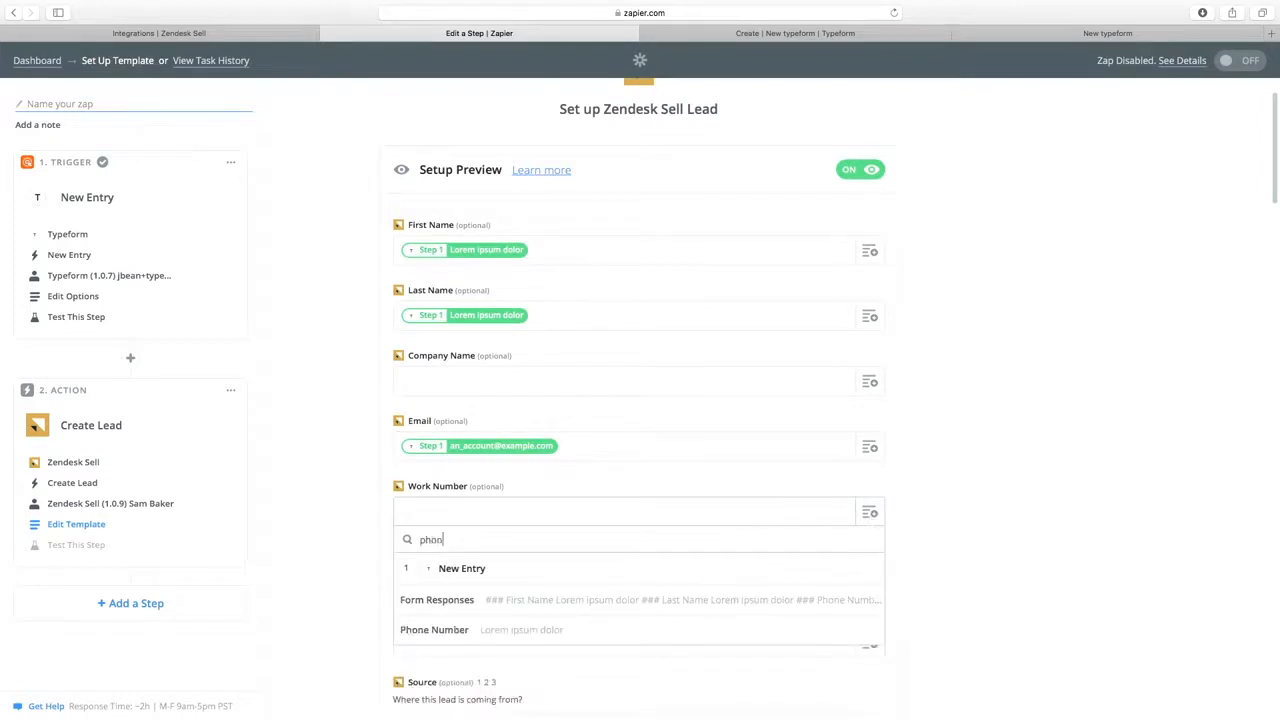
pyautogui.click(516, 633)
# Leave the remaining optional lead fields empty and submit the template.
pyautogui.scroll(-5, 380, 580)
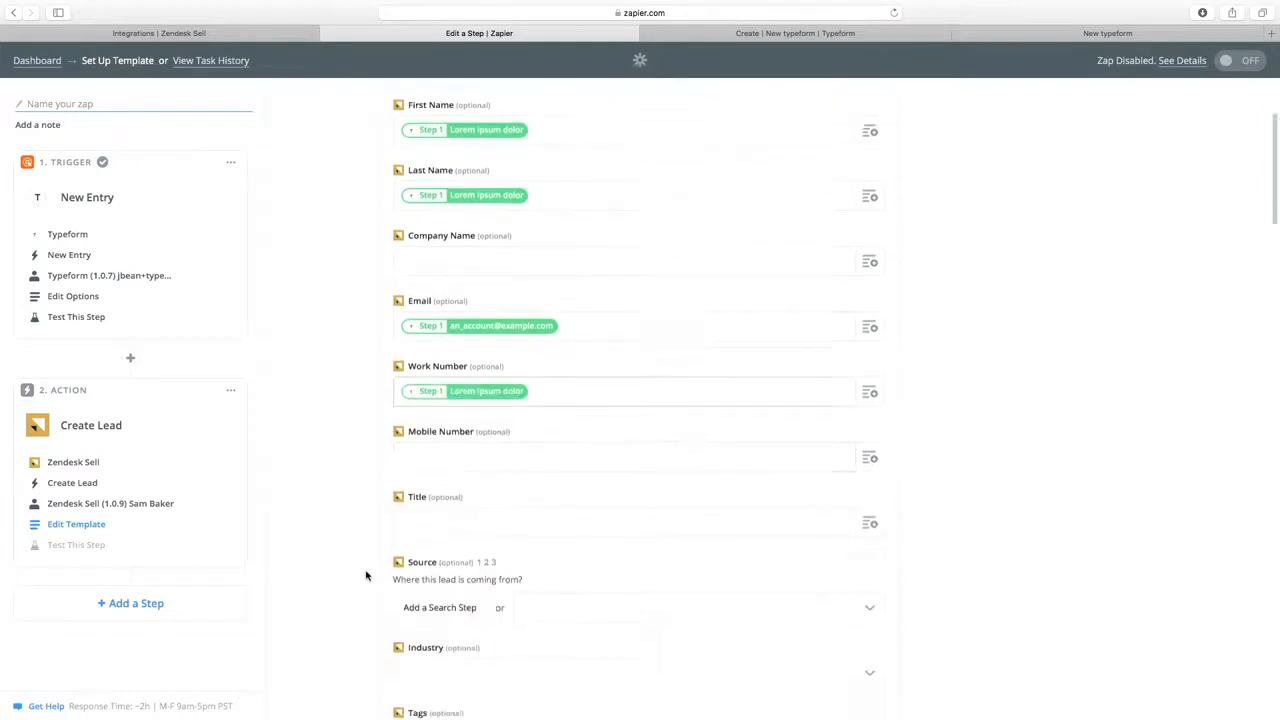
pyautogui.scroll(-15, 368, 571)
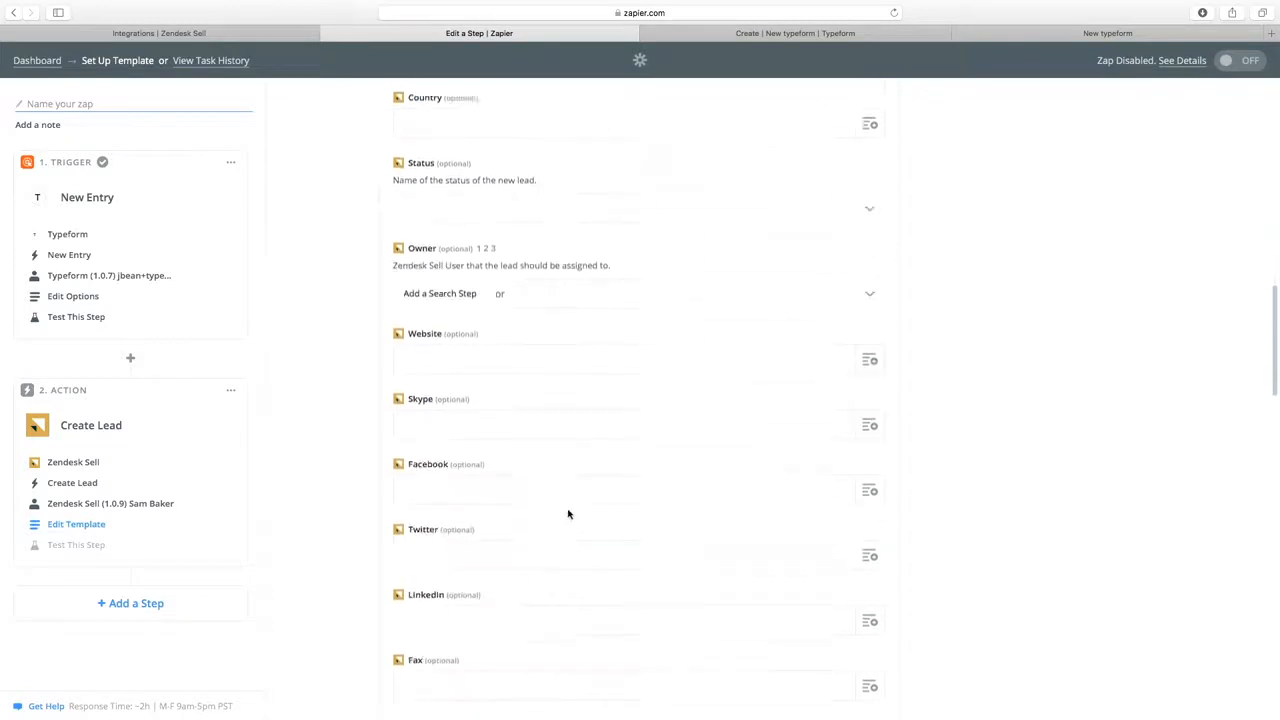
pyautogui.scroll(-6, 575, 401)
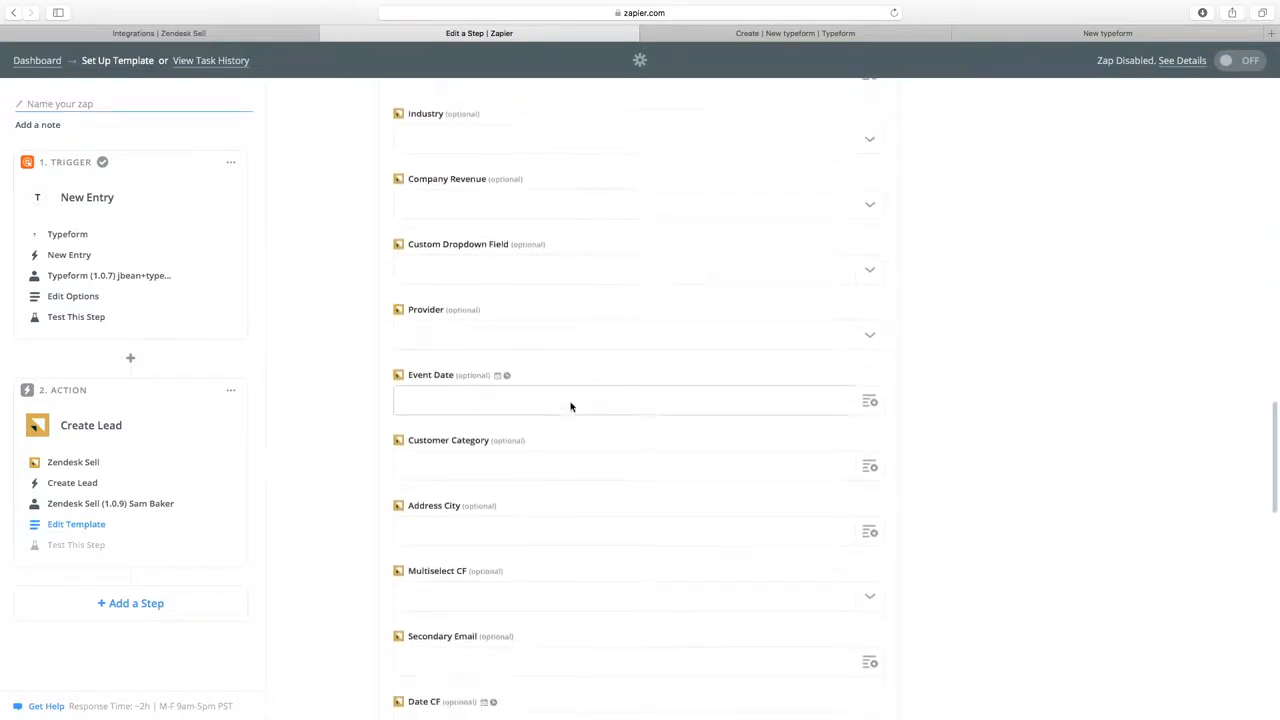
pyautogui.scroll(-15, 571, 404)
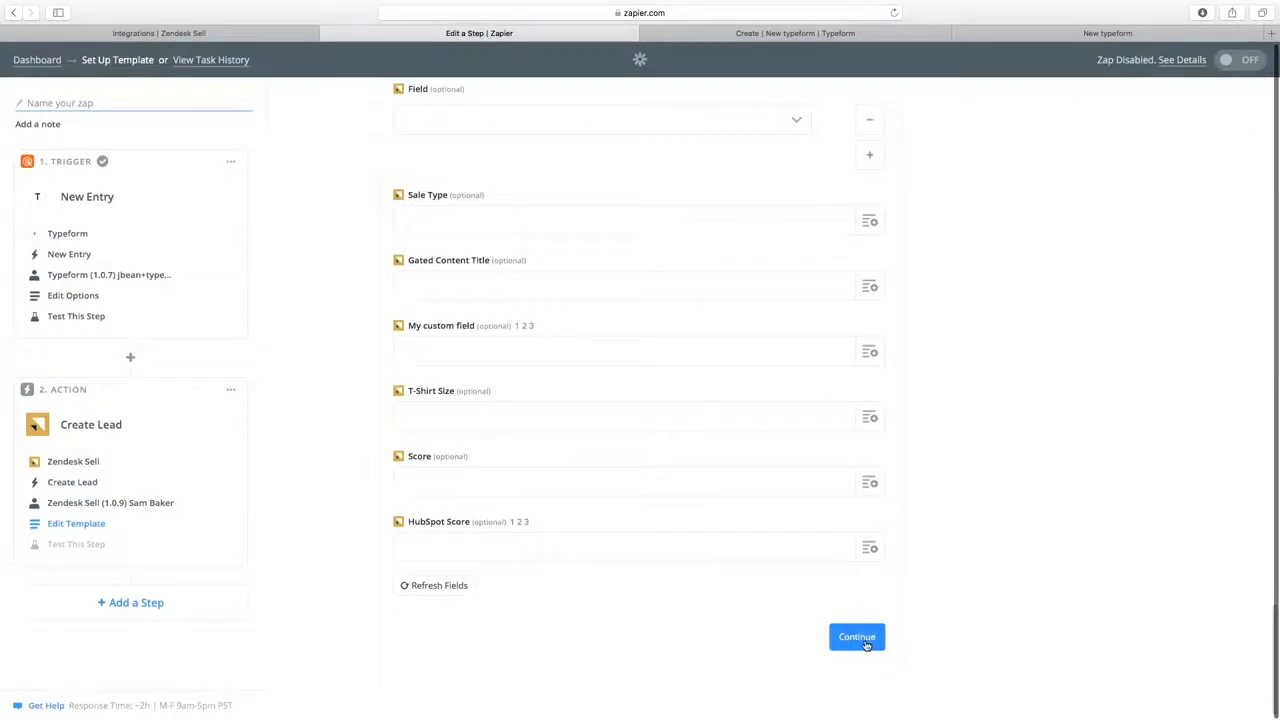
pyautogui.click(866, 642)
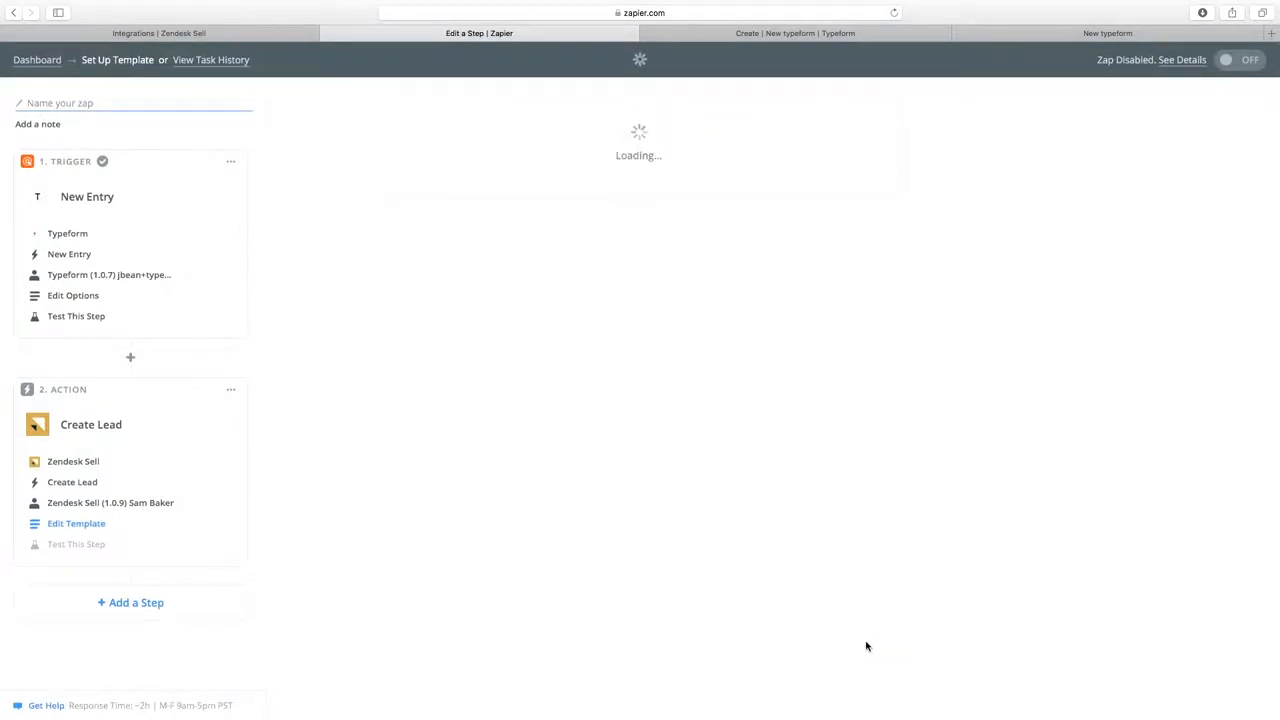
# Send a test lead to Zendesk Sell and check the returned email address value.
pyautogui.scroll(-10, 728, 584)
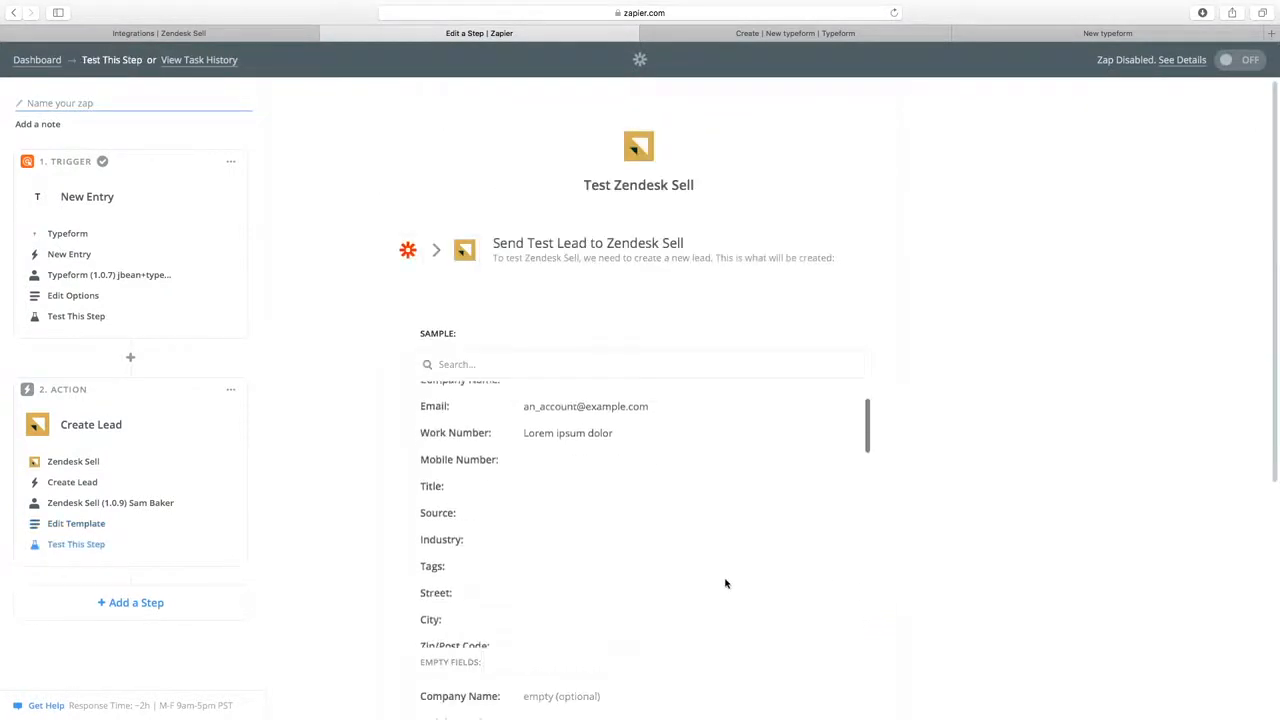
pyautogui.scroll(-2, 905, 523)
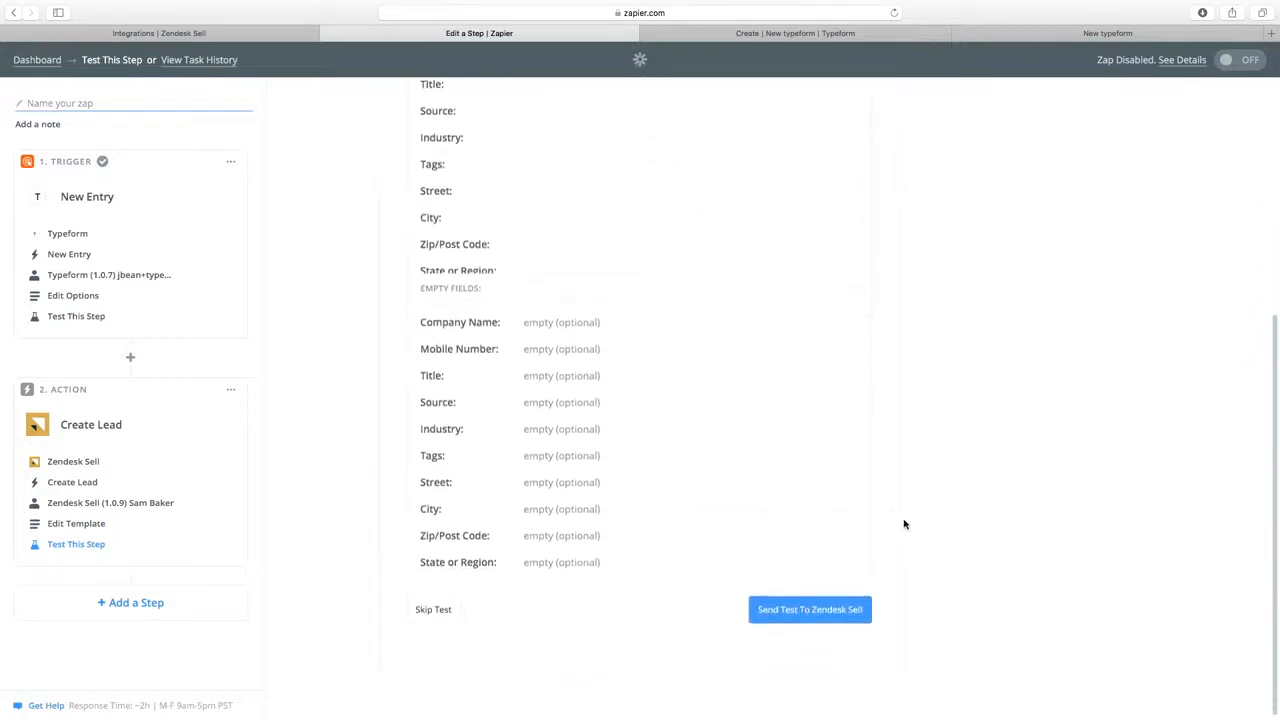
pyautogui.click(788, 613)
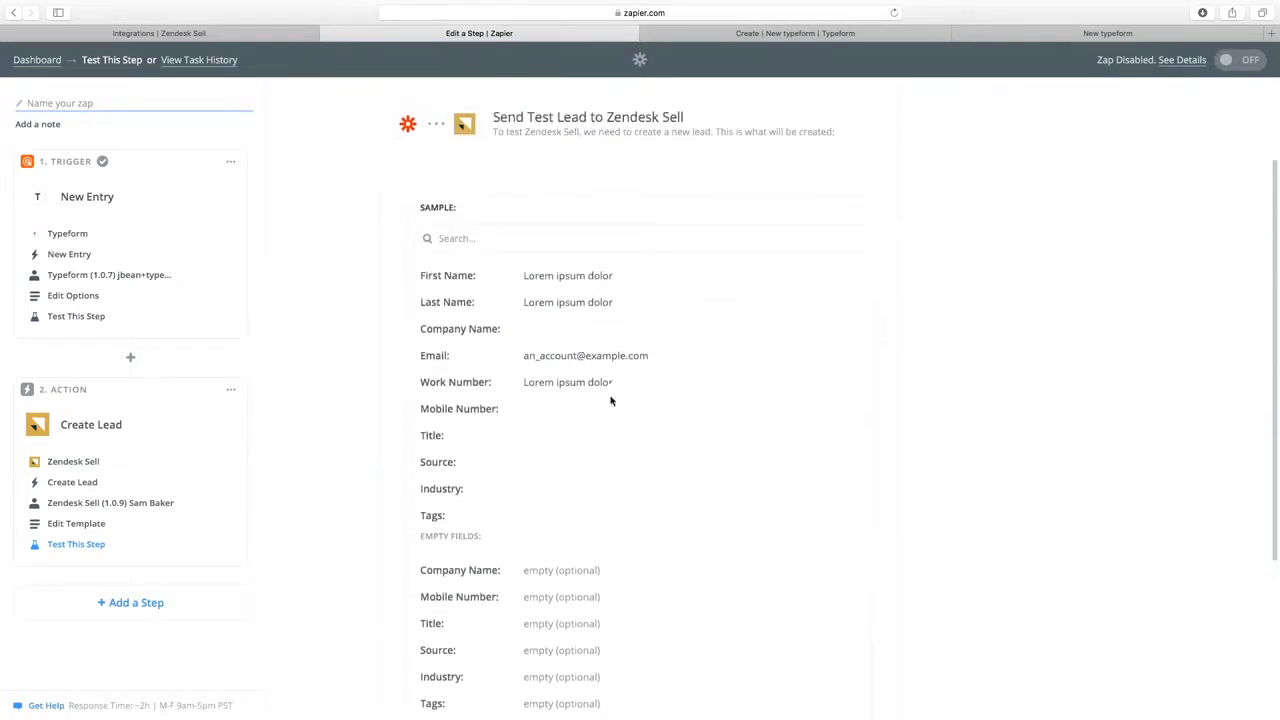
pyautogui.scroll(-5, 585, 456)
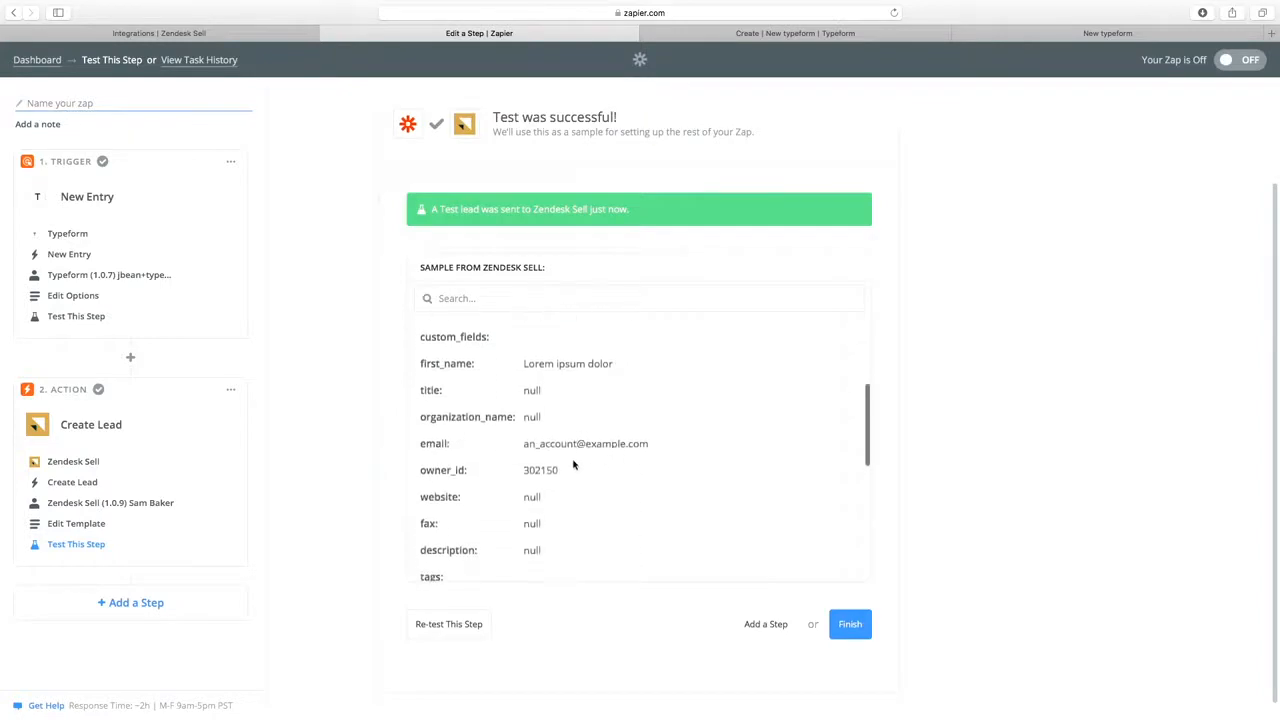
pyautogui.moveTo(523, 446); pyautogui.dragTo(598, 449)
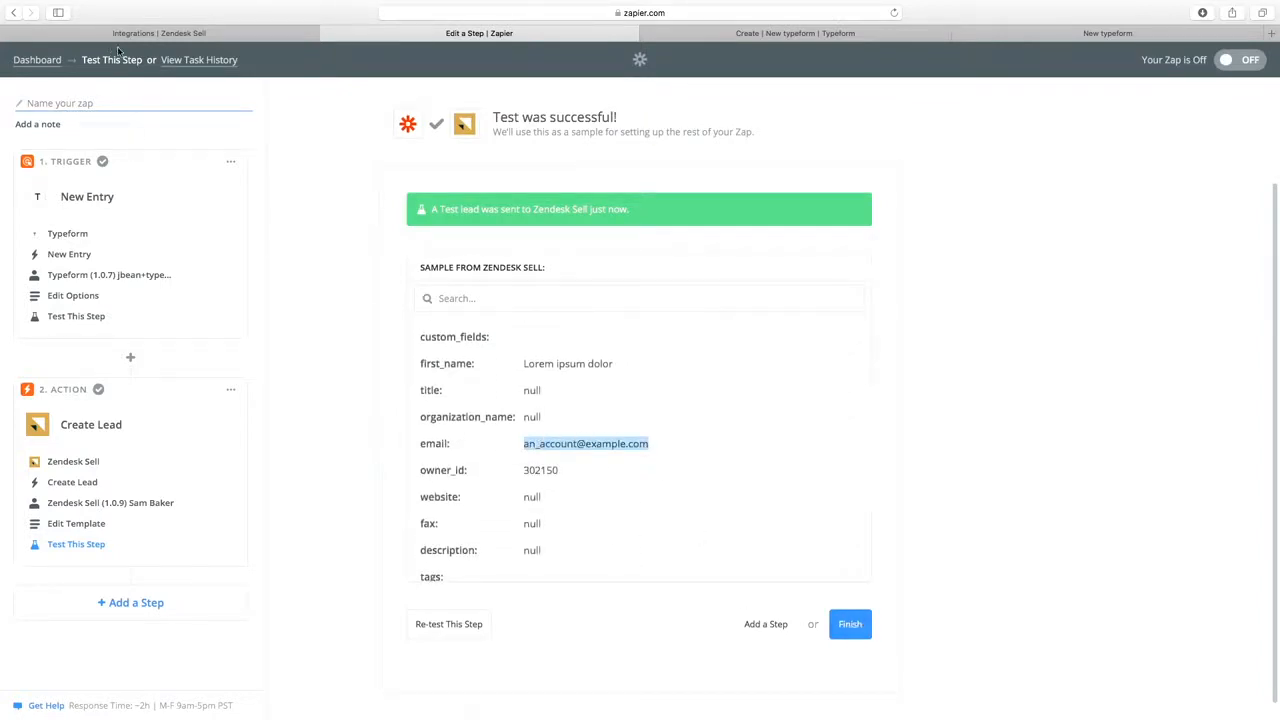
pyautogui.click(209, 35)
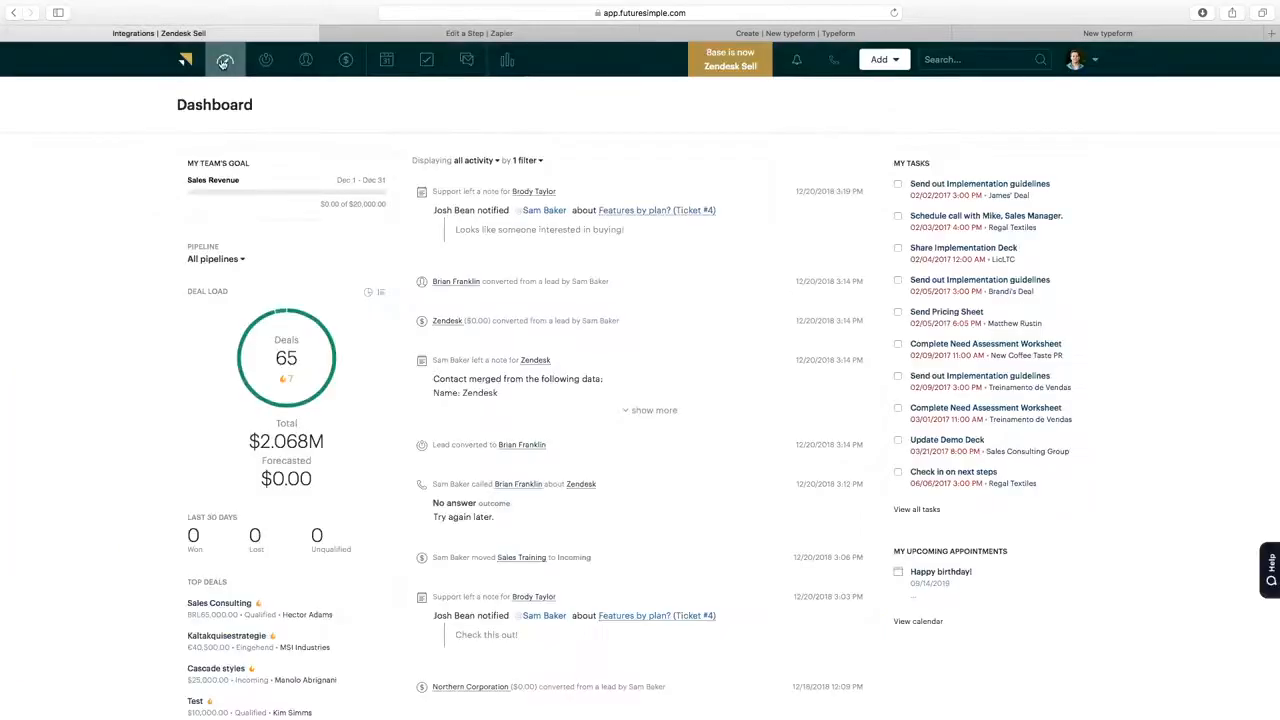
# Refresh the Zendesk Sell dashboard, open the new 'Lorem ipsum dolor' test lead, then return to Zapier.
pyautogui.click(224, 62)
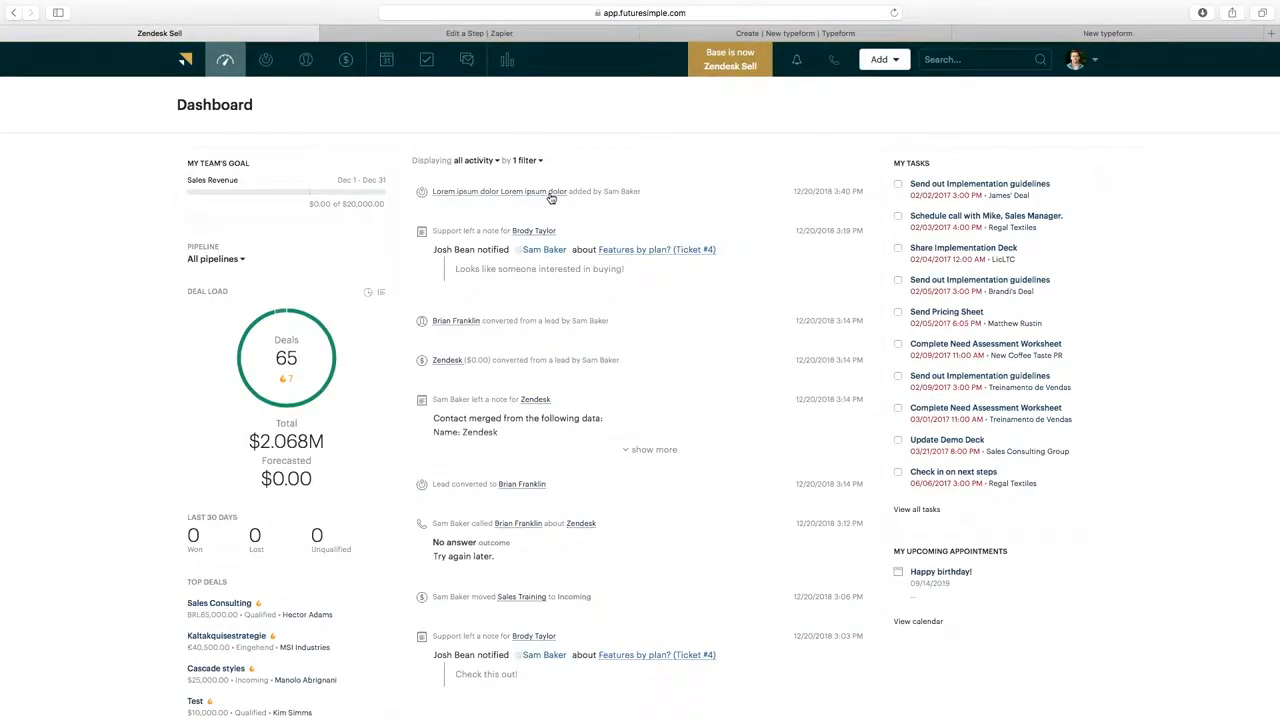
pyautogui.click(549, 193)
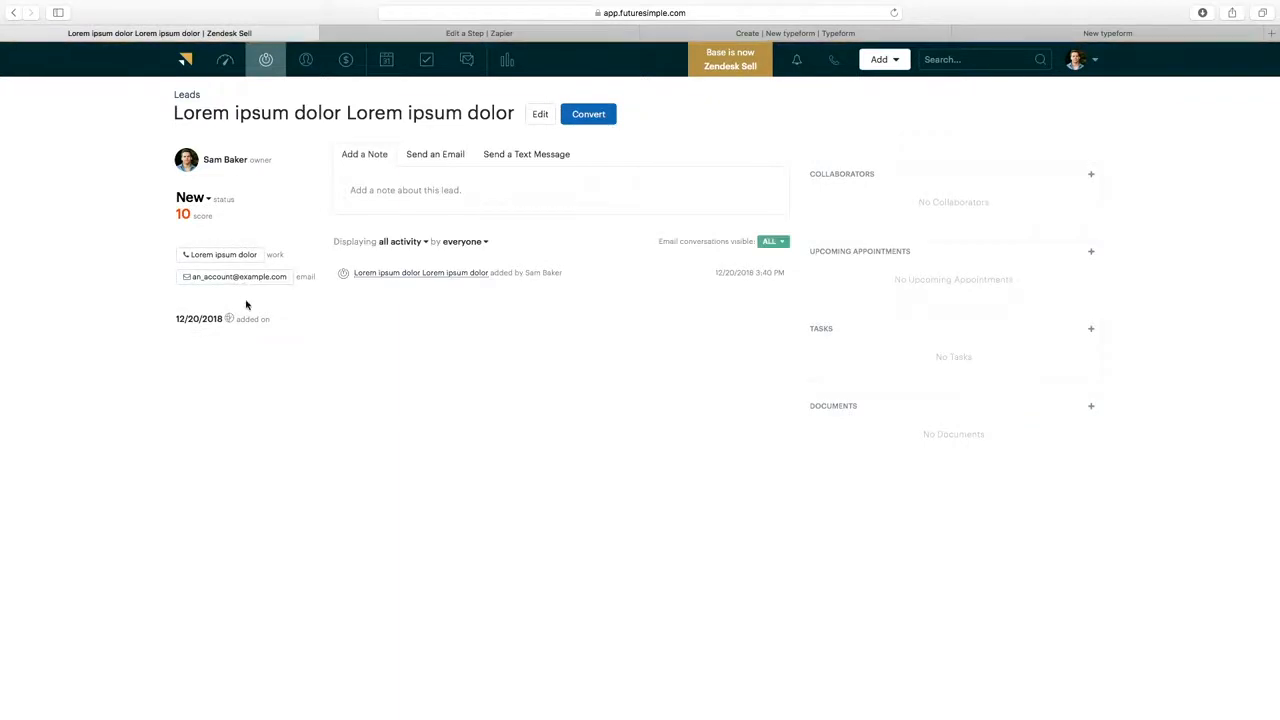
pyautogui.click(490, 36)
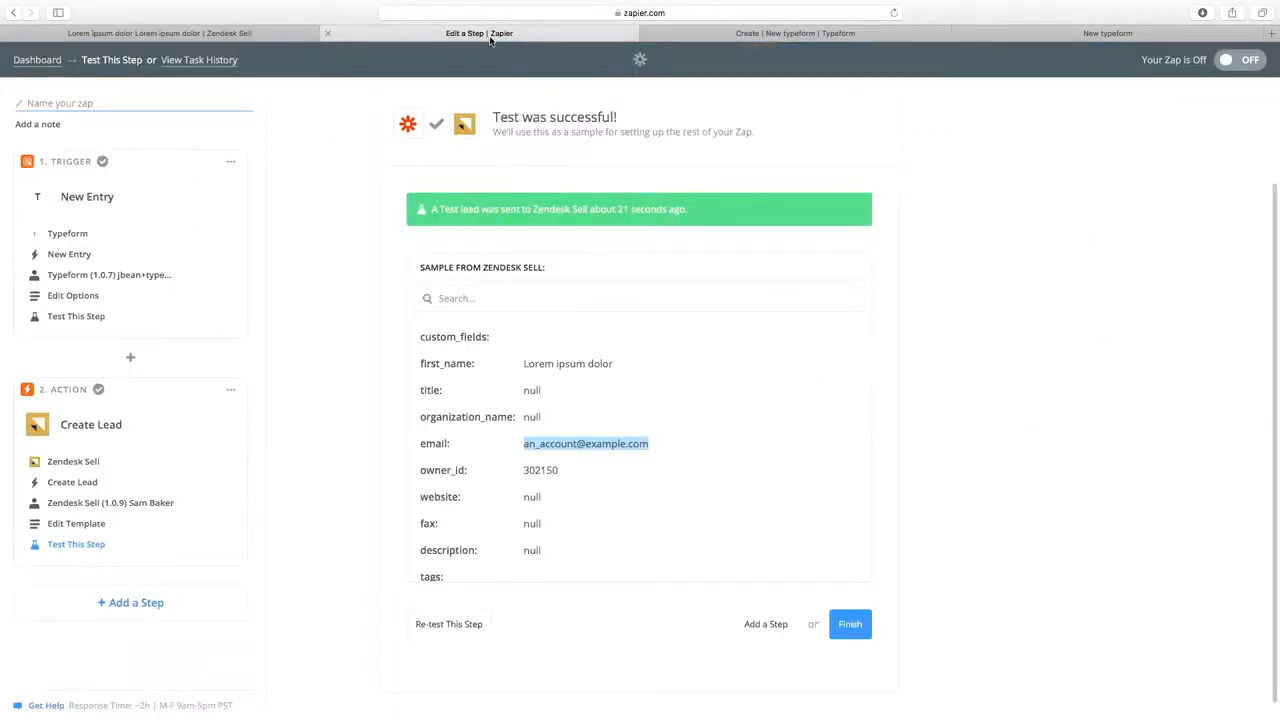
# Name the zap 'Lead Form To Sell', turn it on, and bring up the live New typeform form.
pyautogui.click(849, 625)
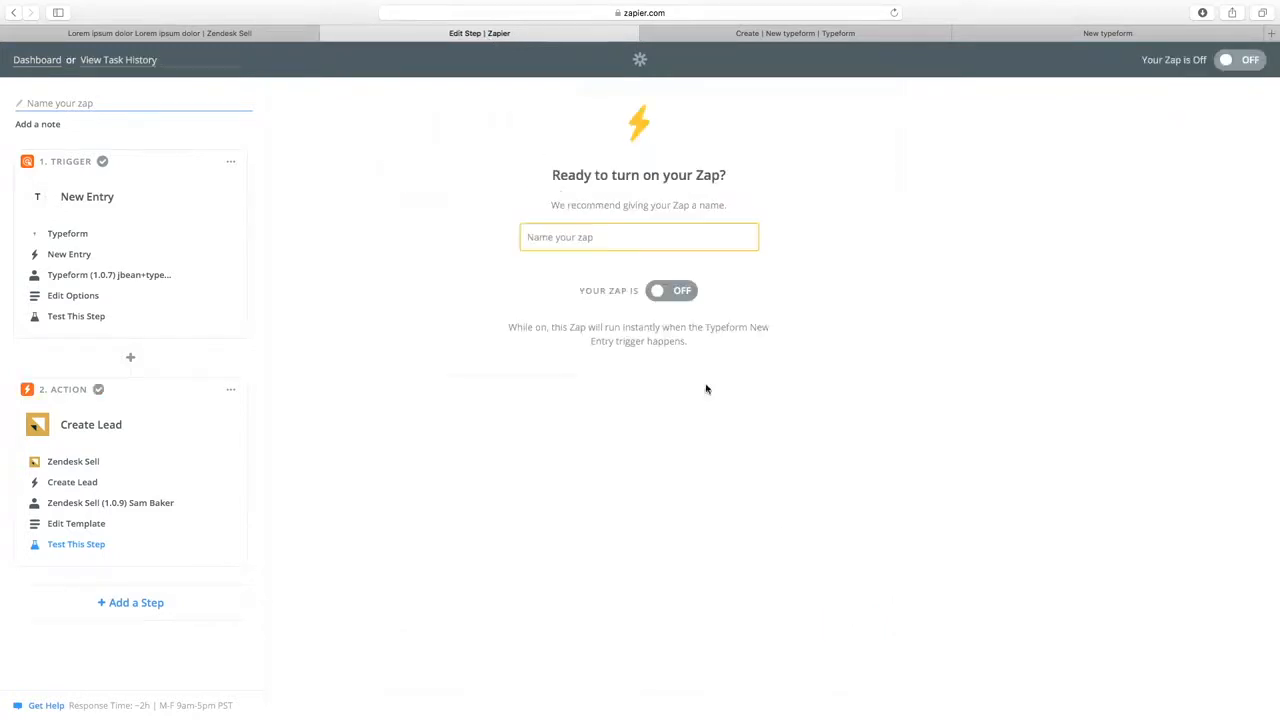
pyautogui.write('Lead Form ')
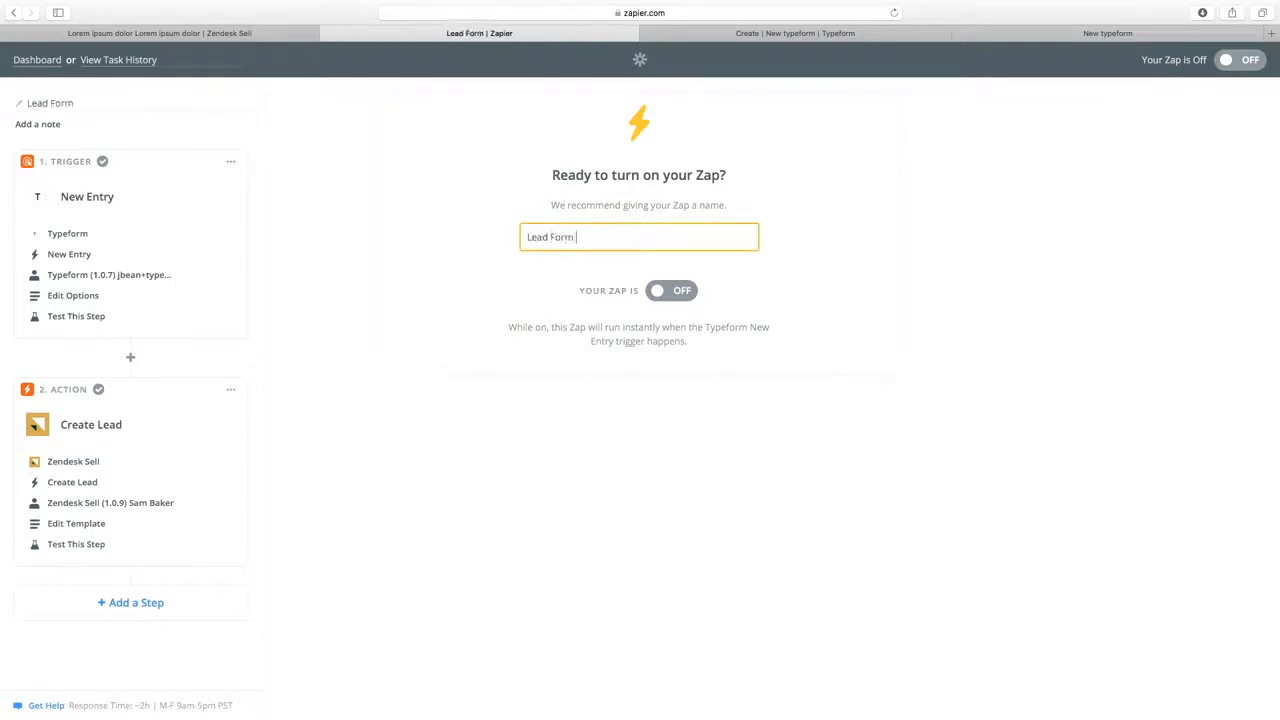
pyautogui.write('To Sell')
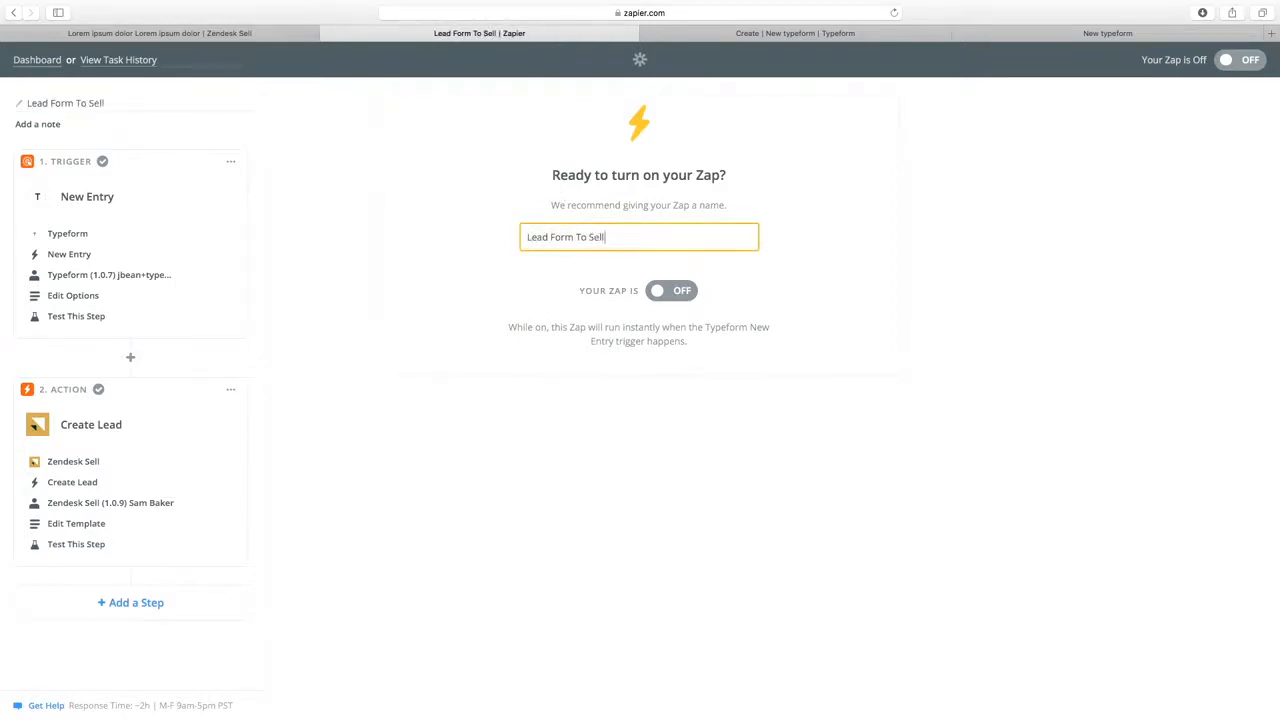
pyautogui.click(660, 290)
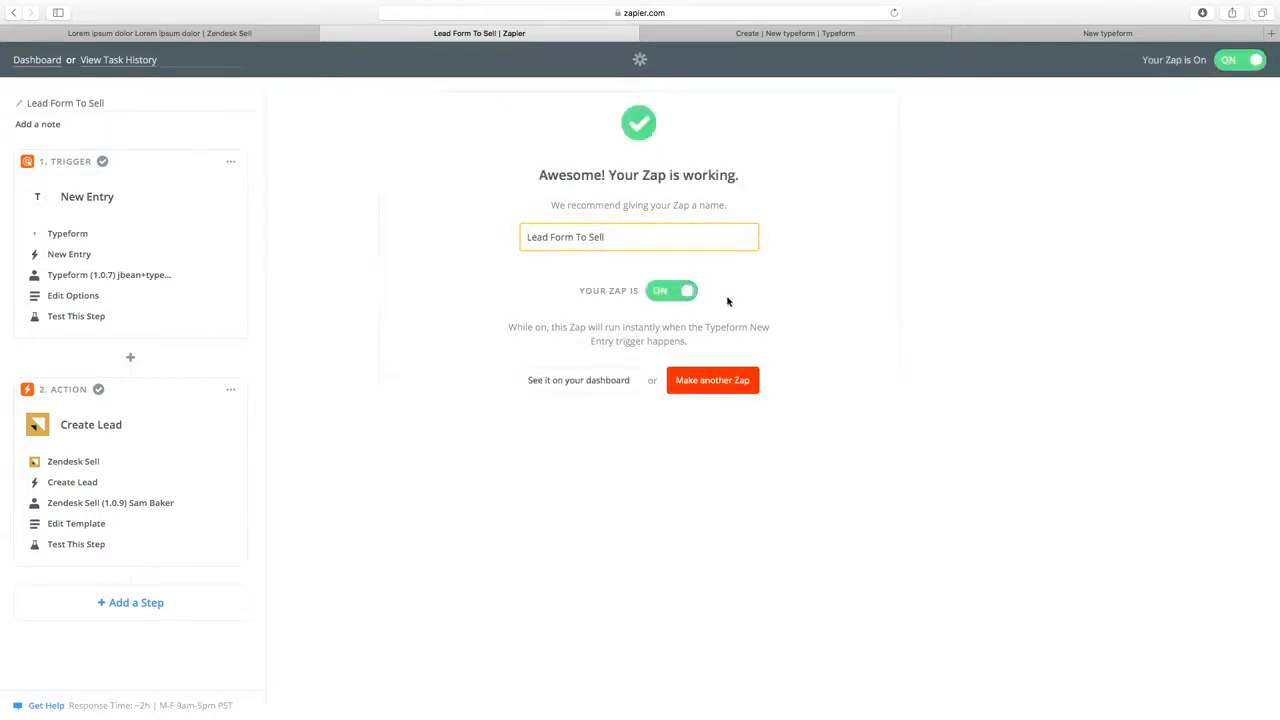
pyautogui.click(610, 385)
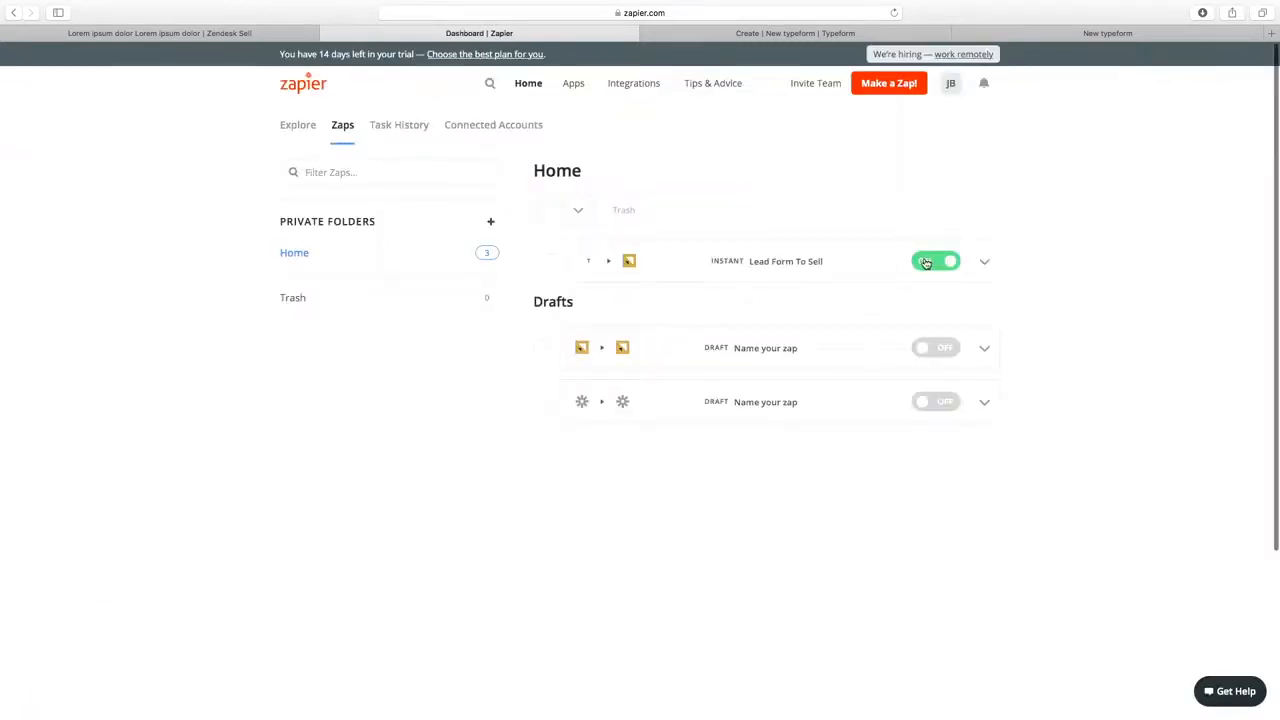
pyautogui.click(1107, 33)
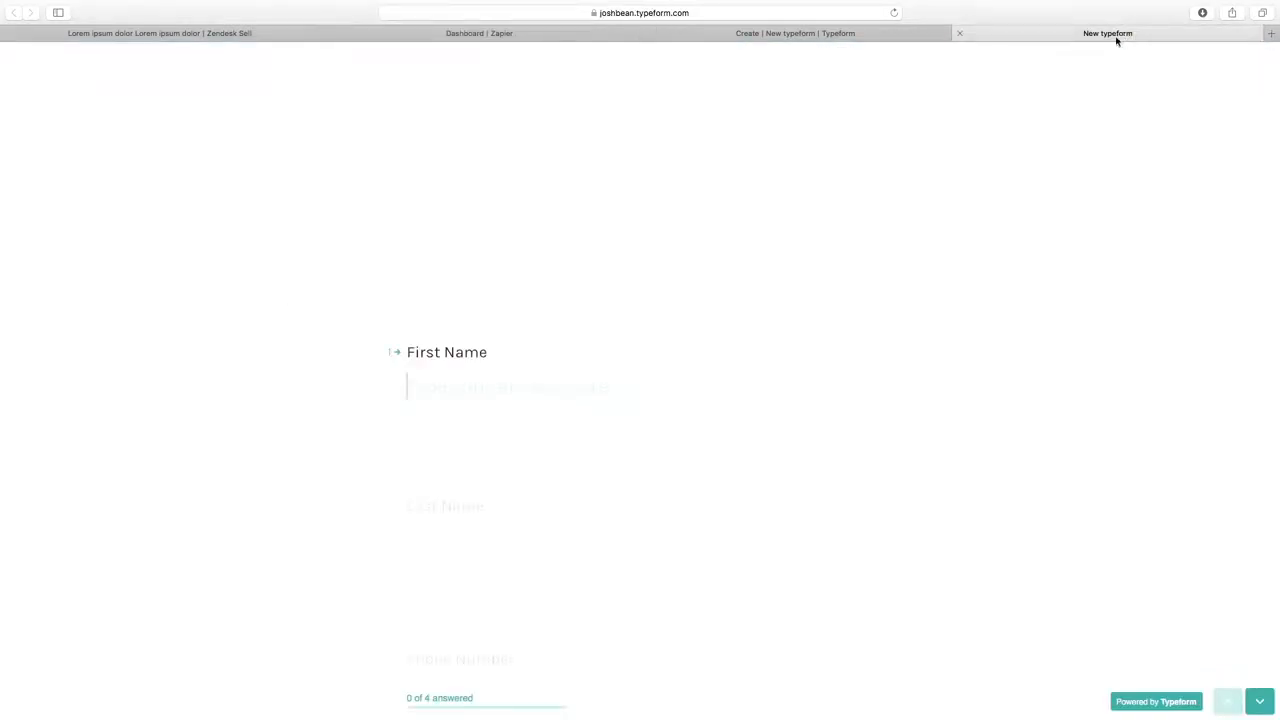
# Answer the Typeform's first name, last name and phone number questions with the test contact's details.
pyautogui.click(522, 385)
pyautogui.write('Josh')
pyautogui.press('BackSpace')
pyautogui.press('BackSpace')
pyautogui.press('BackSpace')
pyautogui.press('BackSpace')
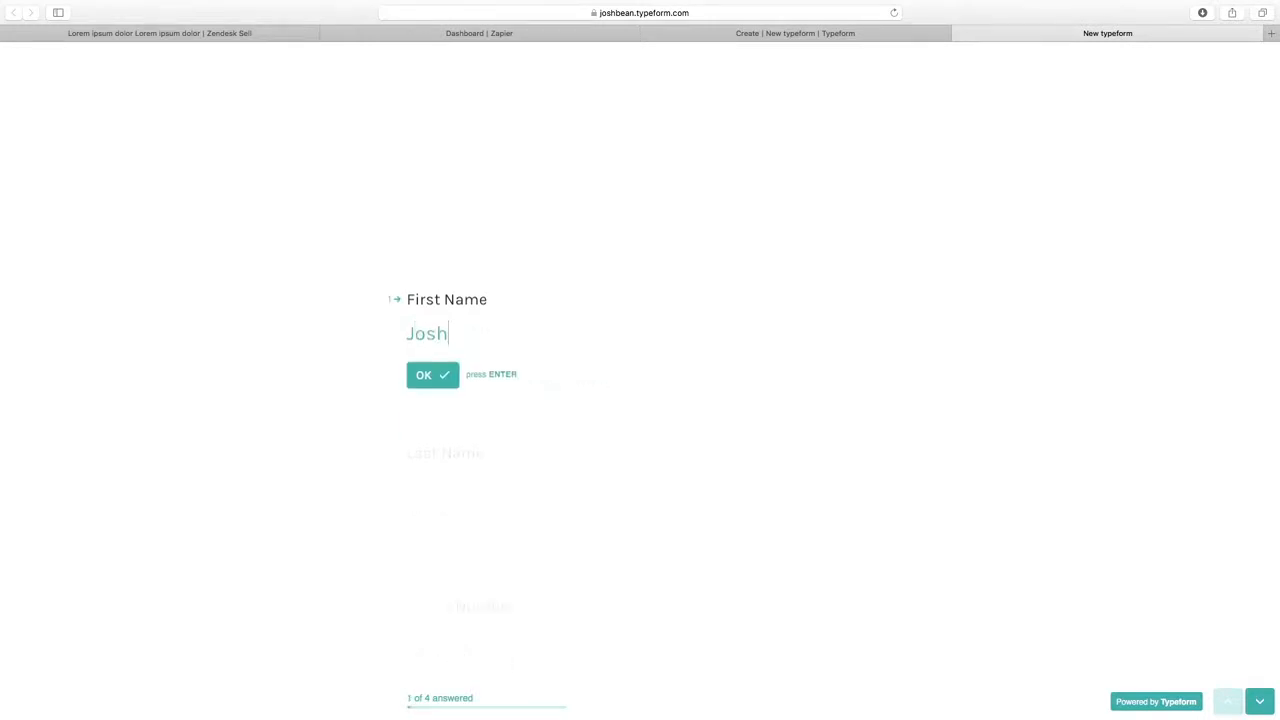
pyautogui.press('Return')
pyautogui.press('Return')
pyautogui.write('80094096')
pyautogui.press('Return')
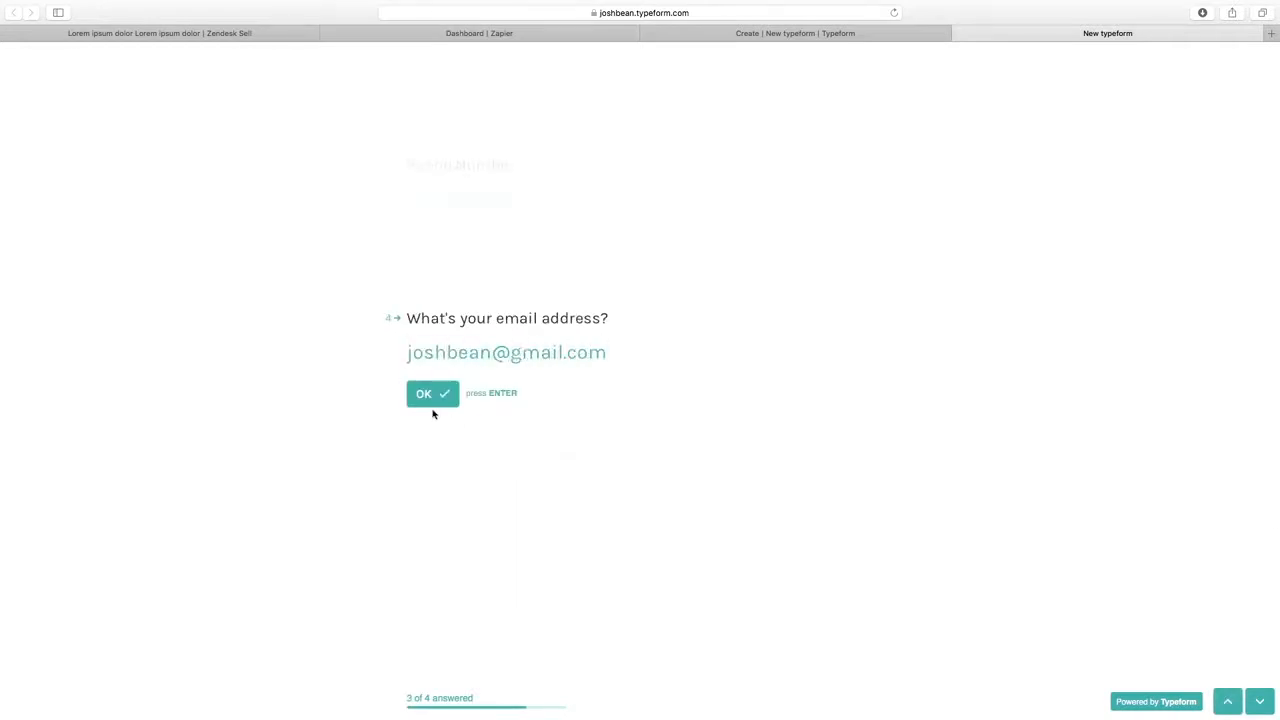
# Enter the test contact's email, submit the form, and return to the Zapier dashboard.
pyautogui.click(436, 397)
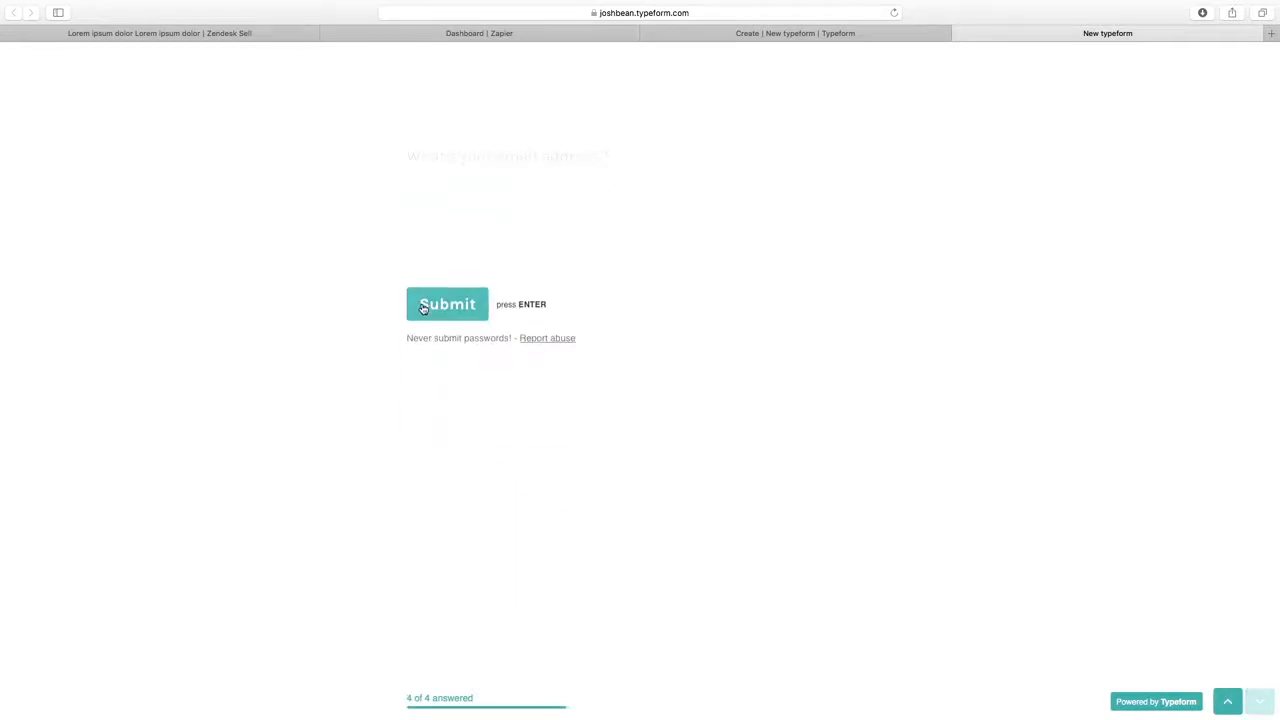
pyautogui.click(422, 307)
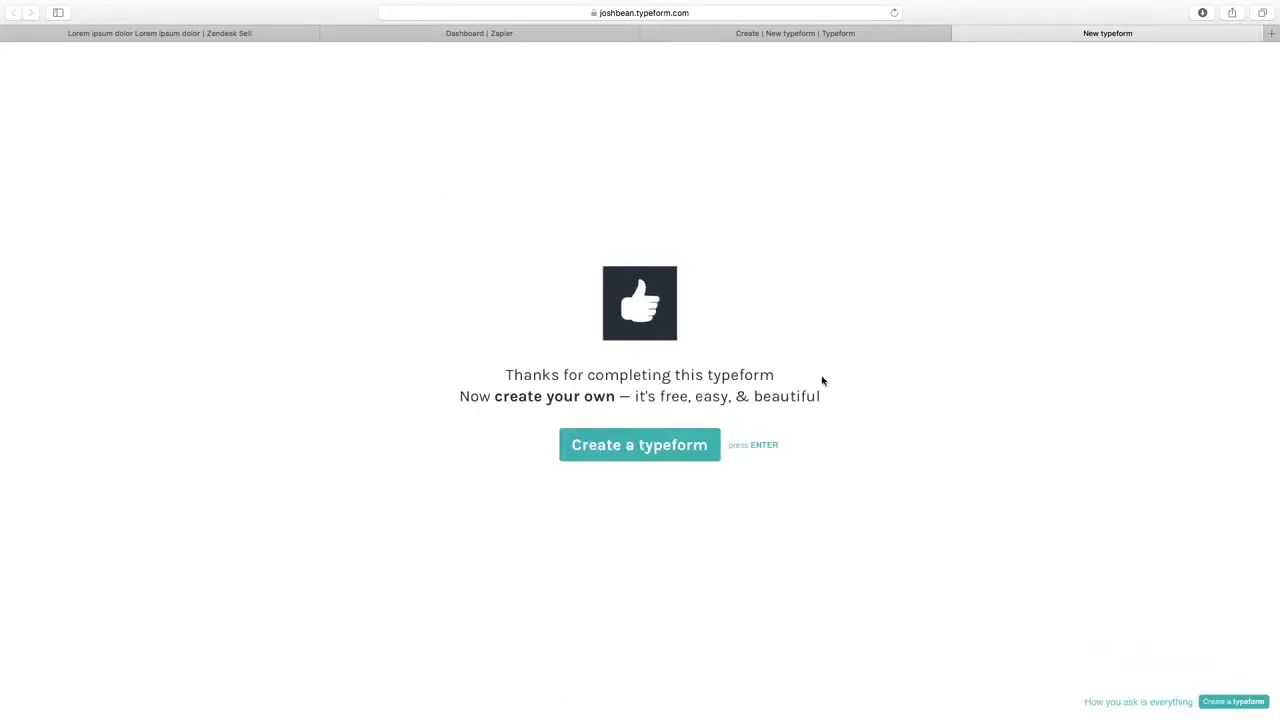
pyautogui.click(478, 36)
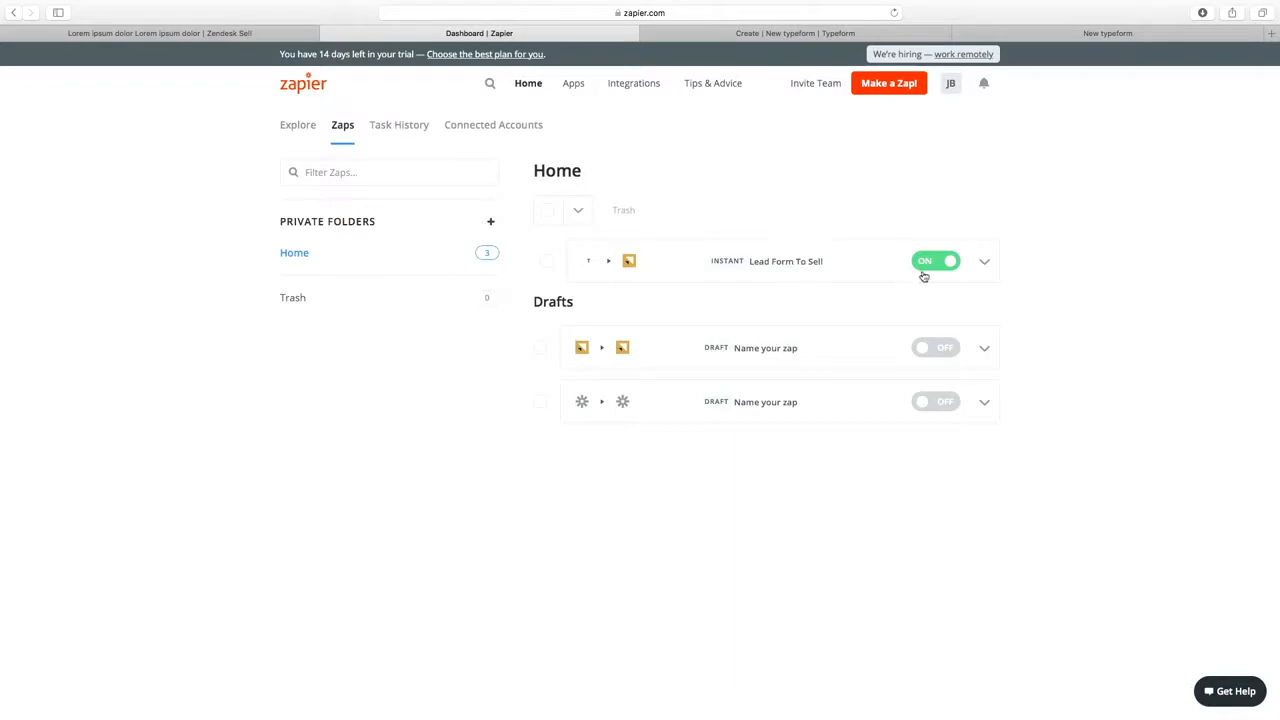
# Inspect the successful Lead Form To Sell task in Task History, then go to Zendesk Sell.
pyautogui.click(984, 263)
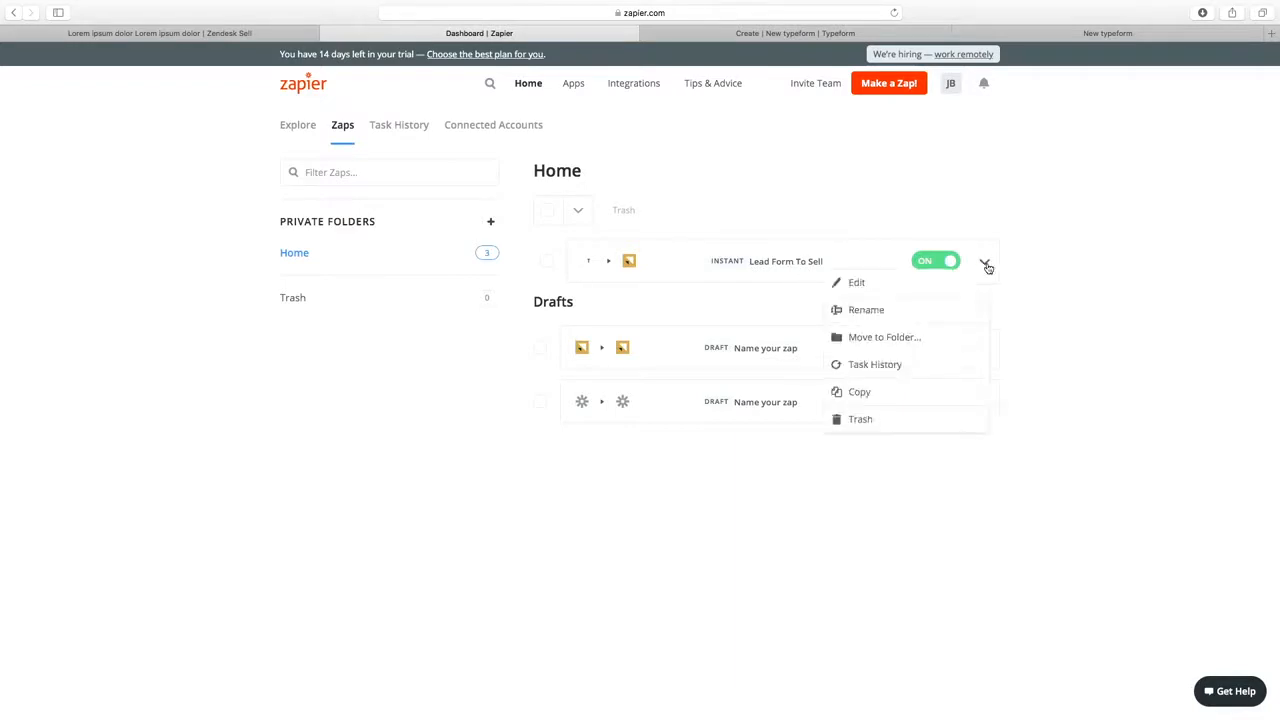
pyautogui.click(880, 366)
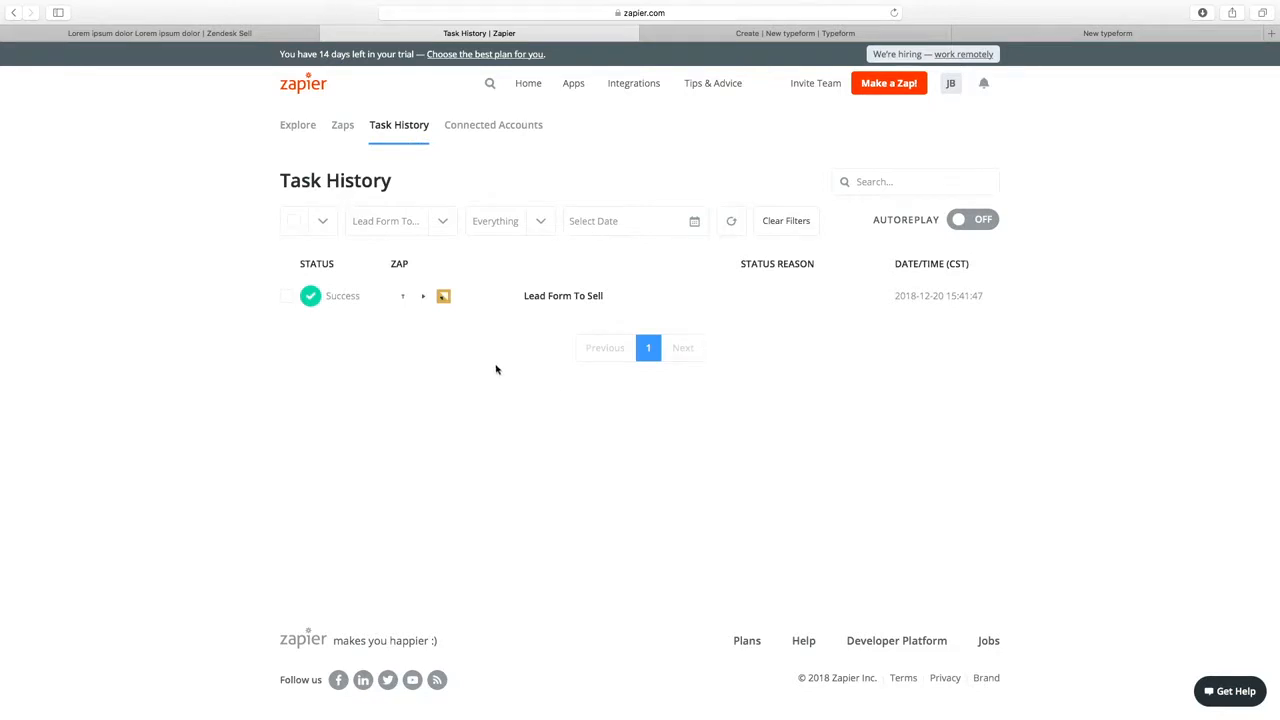
pyautogui.click(631, 303)
pyautogui.scroll(-2, 612, 302)
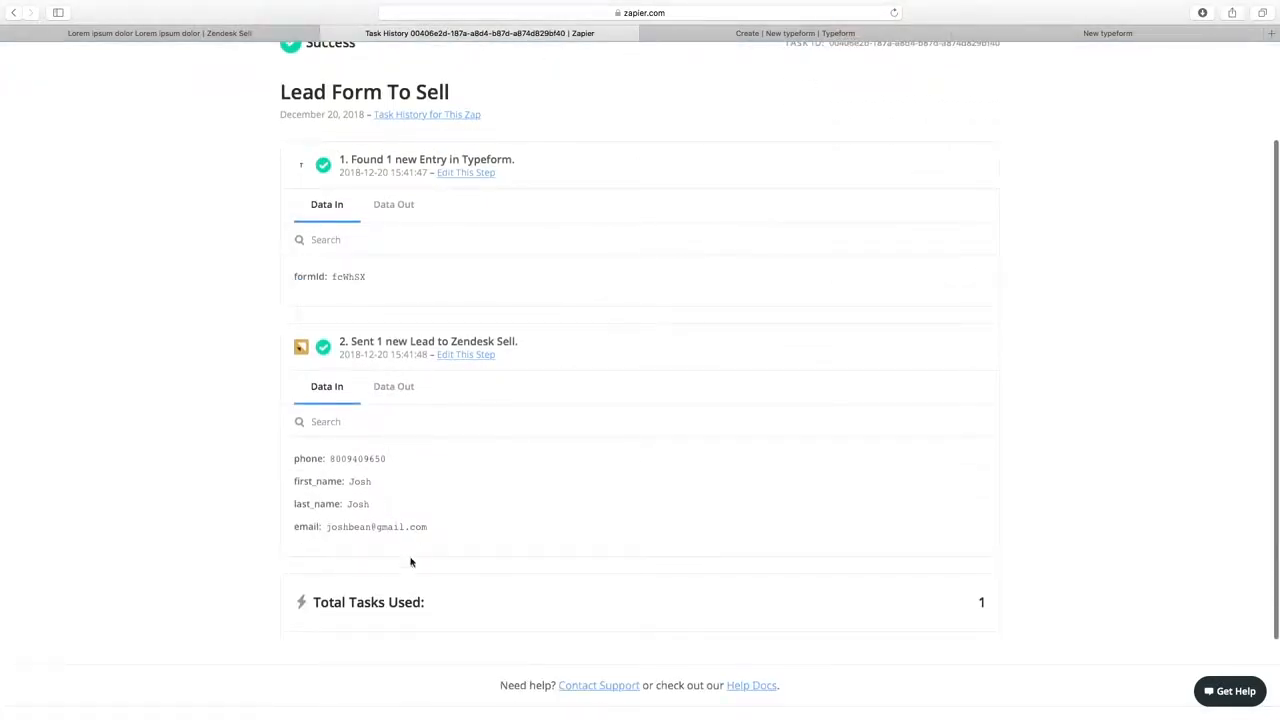
pyautogui.scroll(3, 410, 511)
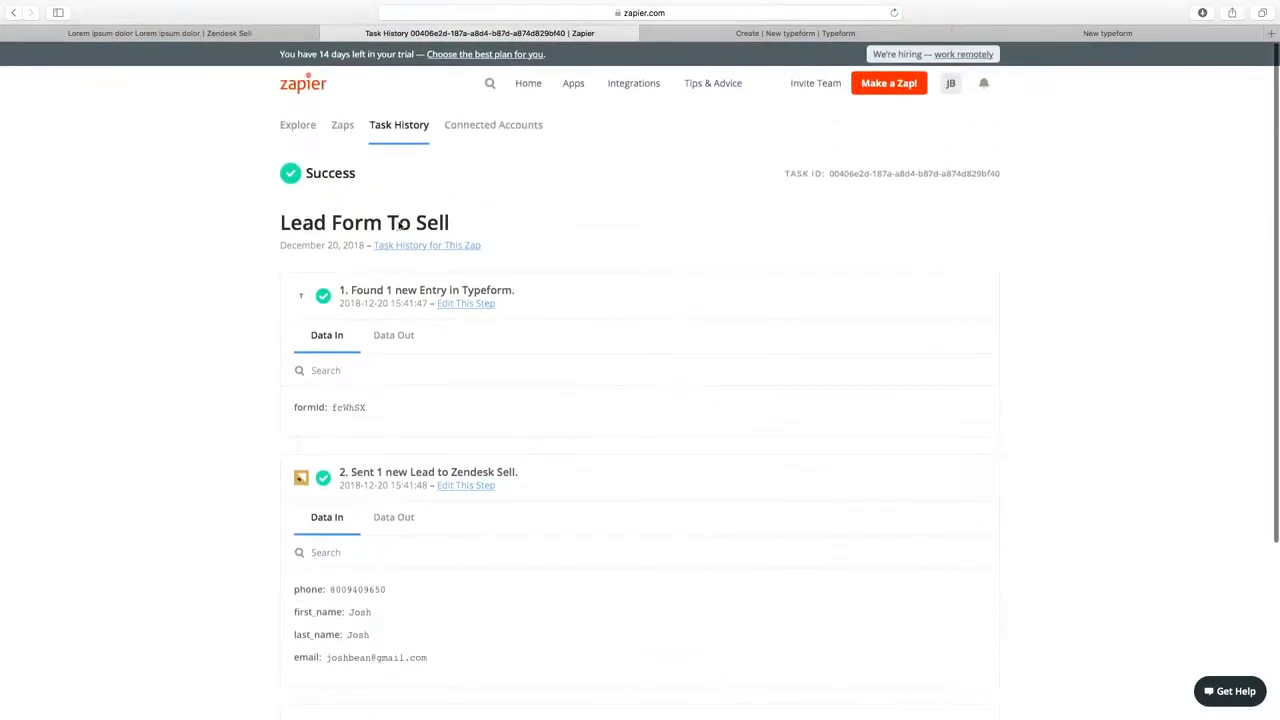
pyautogui.click(155, 35)
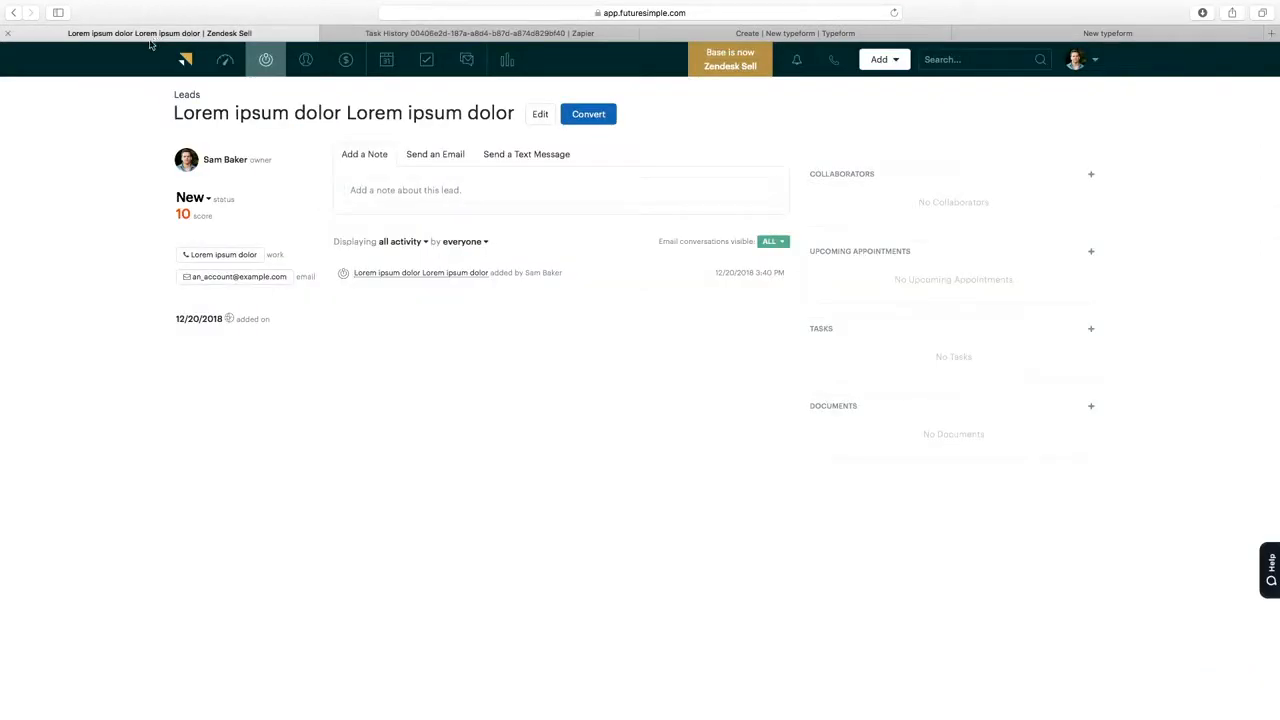
# Open the new lead from the Zendesk Sell dashboard feed, check its repeated name, and return to Zapier.
pyautogui.click(225, 60)
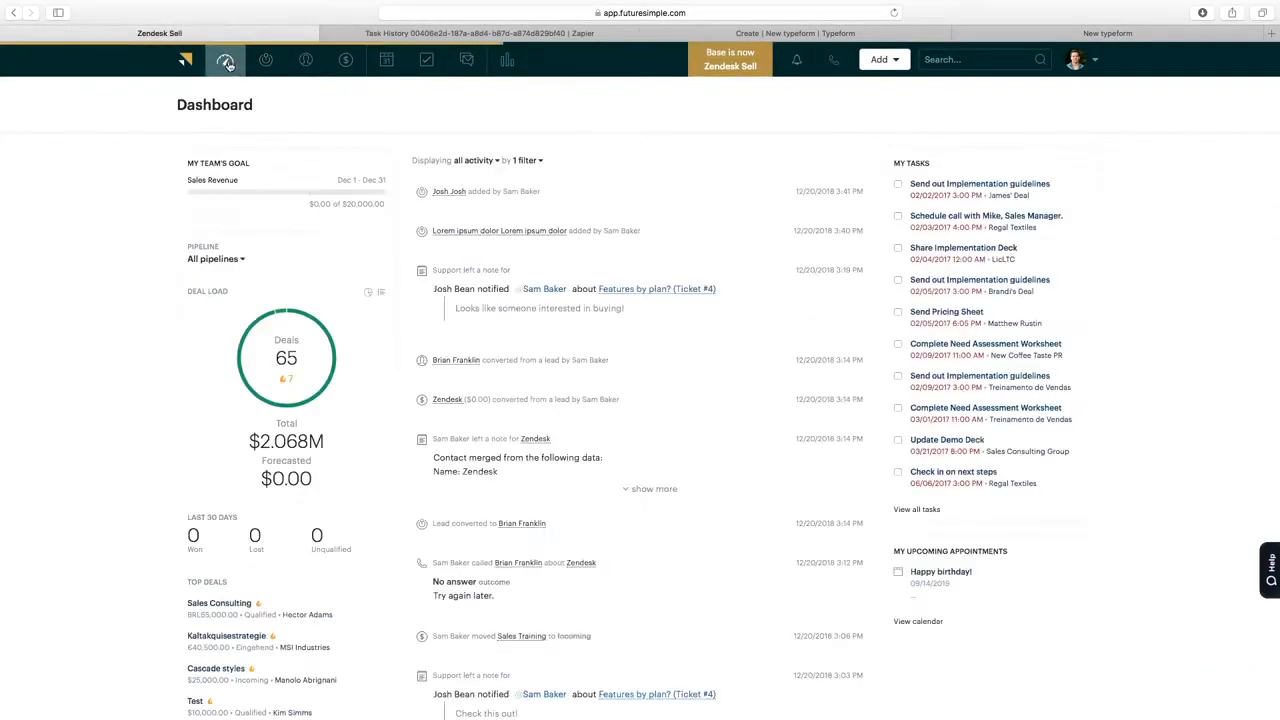
pyautogui.click(450, 192)
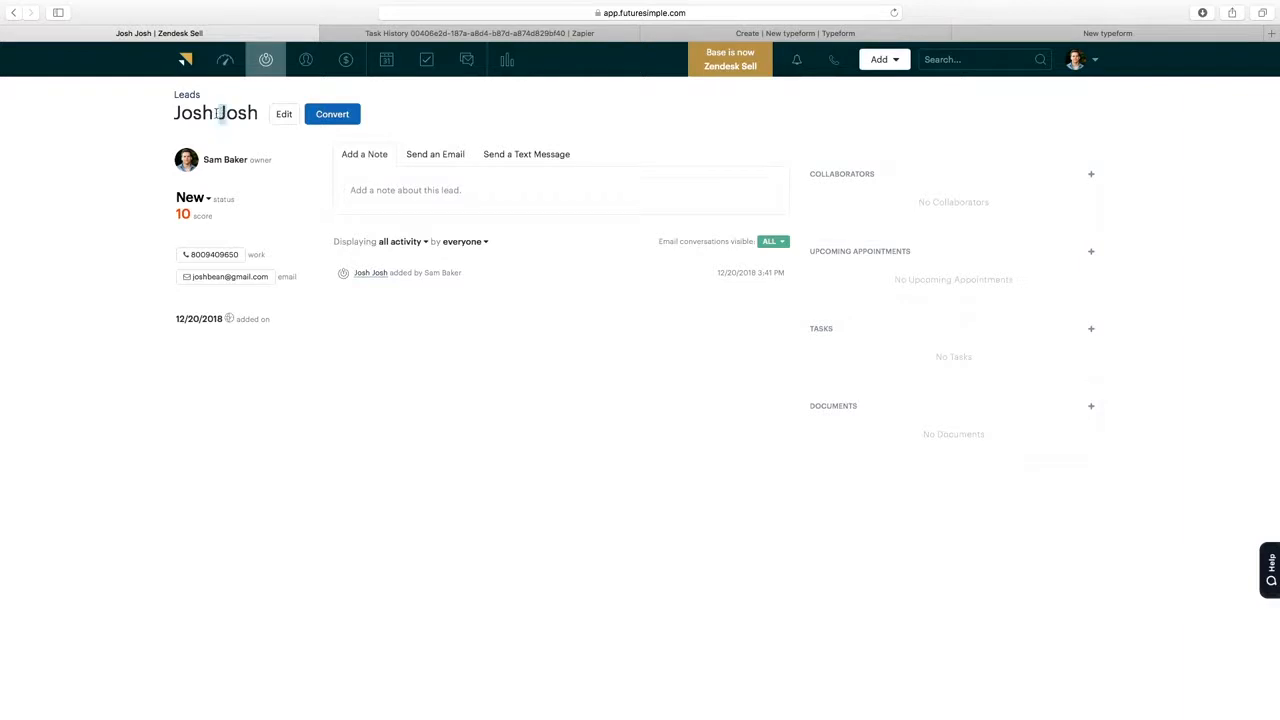
pyautogui.moveTo(176, 113); pyautogui.dragTo(226, 118)
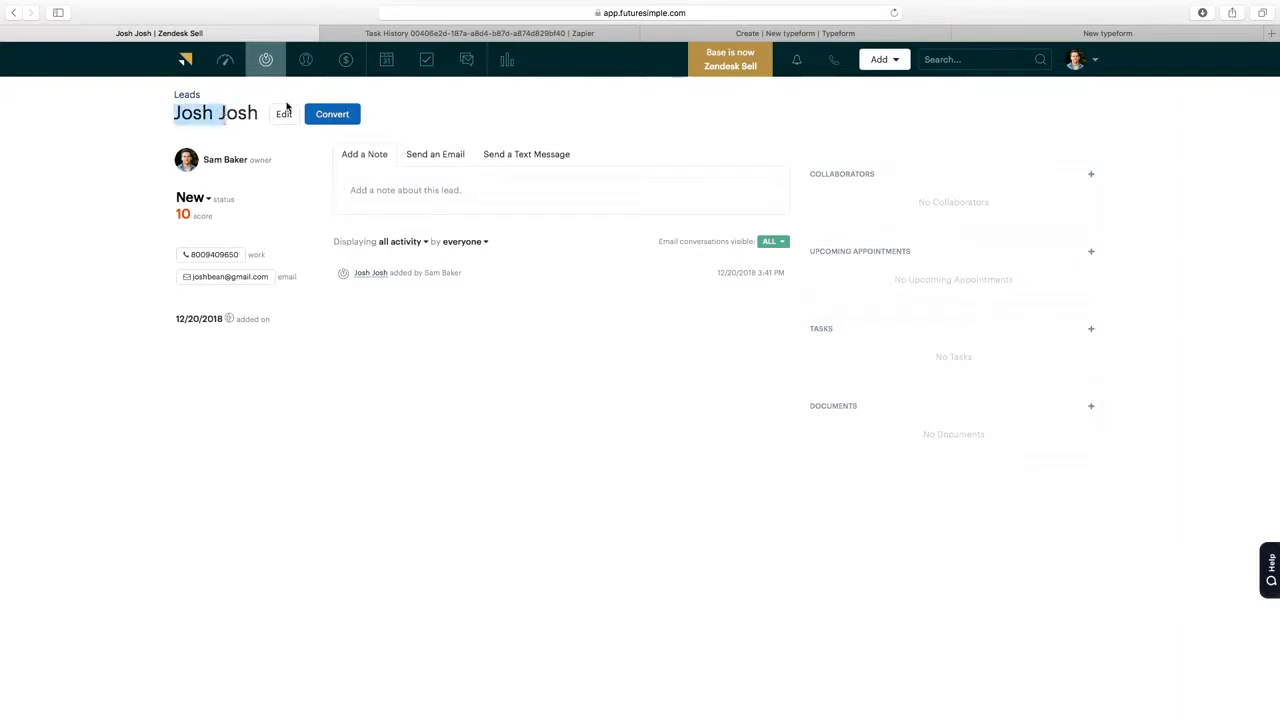
pyautogui.click(447, 35)
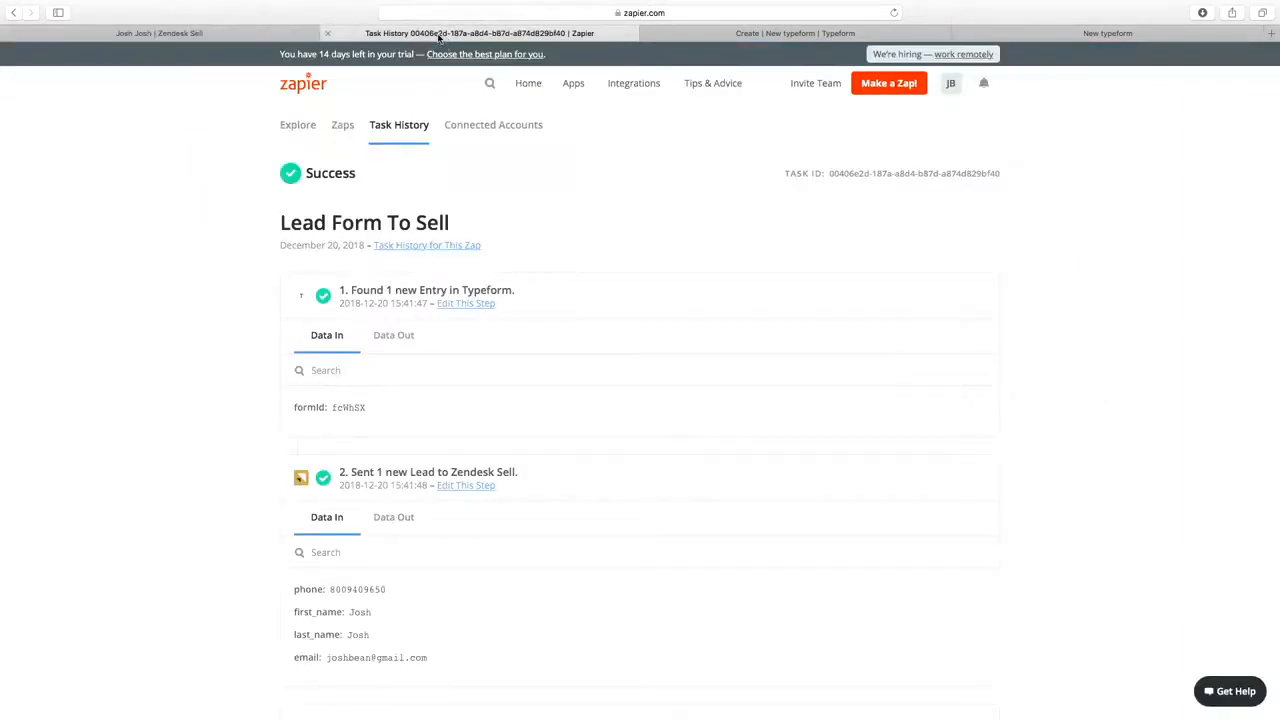
# Go to the Zaps list and choose Edit for the Lead Form To Sell zap.
pyautogui.scroll(-2, 454, 374)
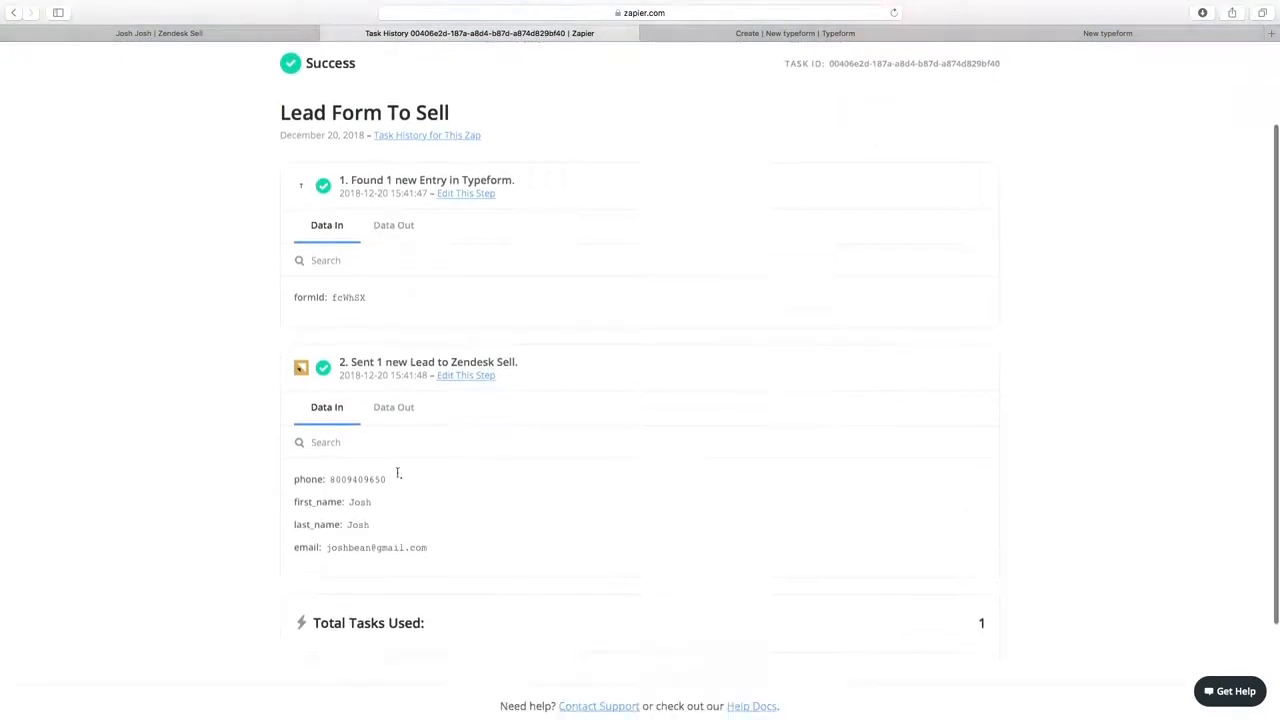
pyautogui.scroll(2, 450, 410)
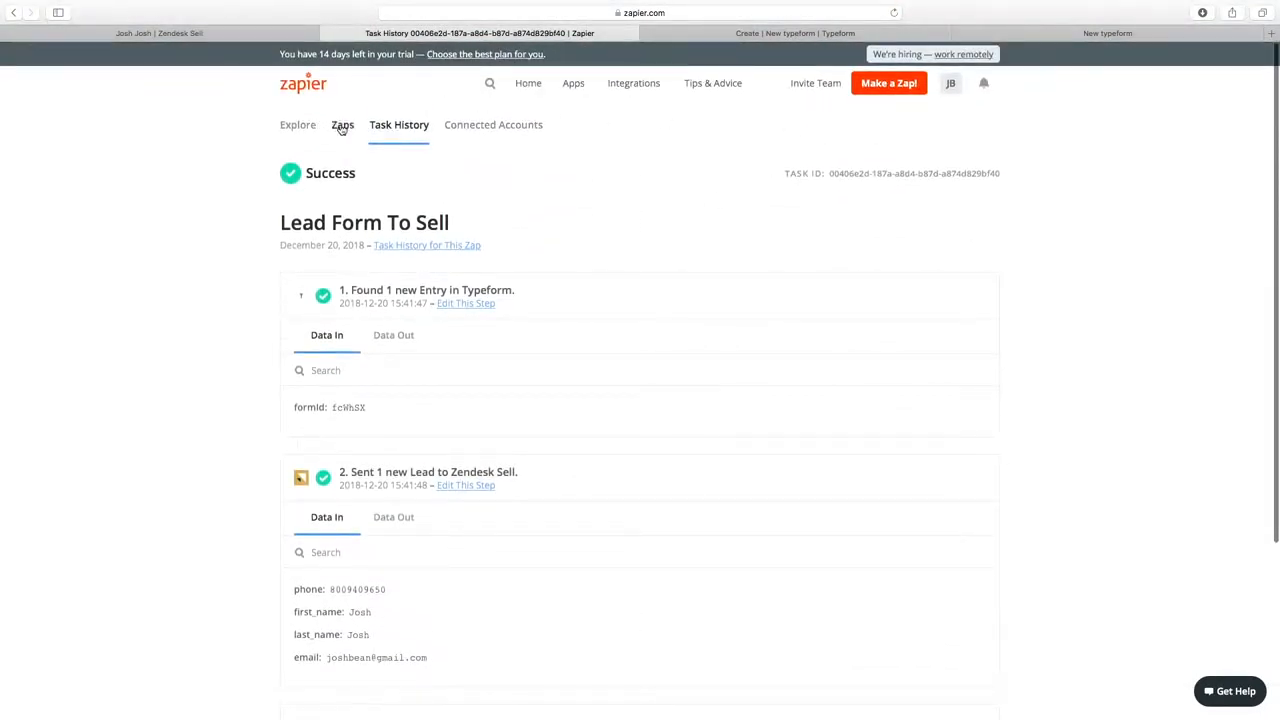
pyautogui.click(370, 126)
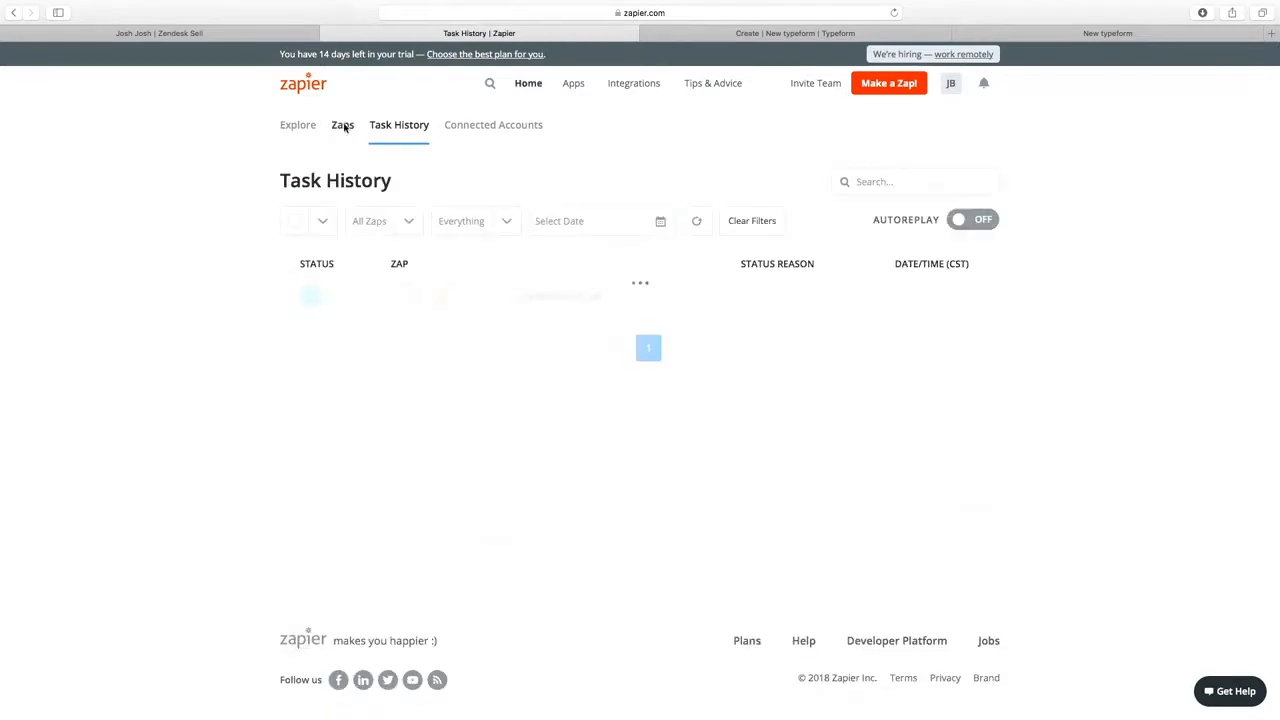
pyautogui.click(342, 125)
pyautogui.click(984, 264)
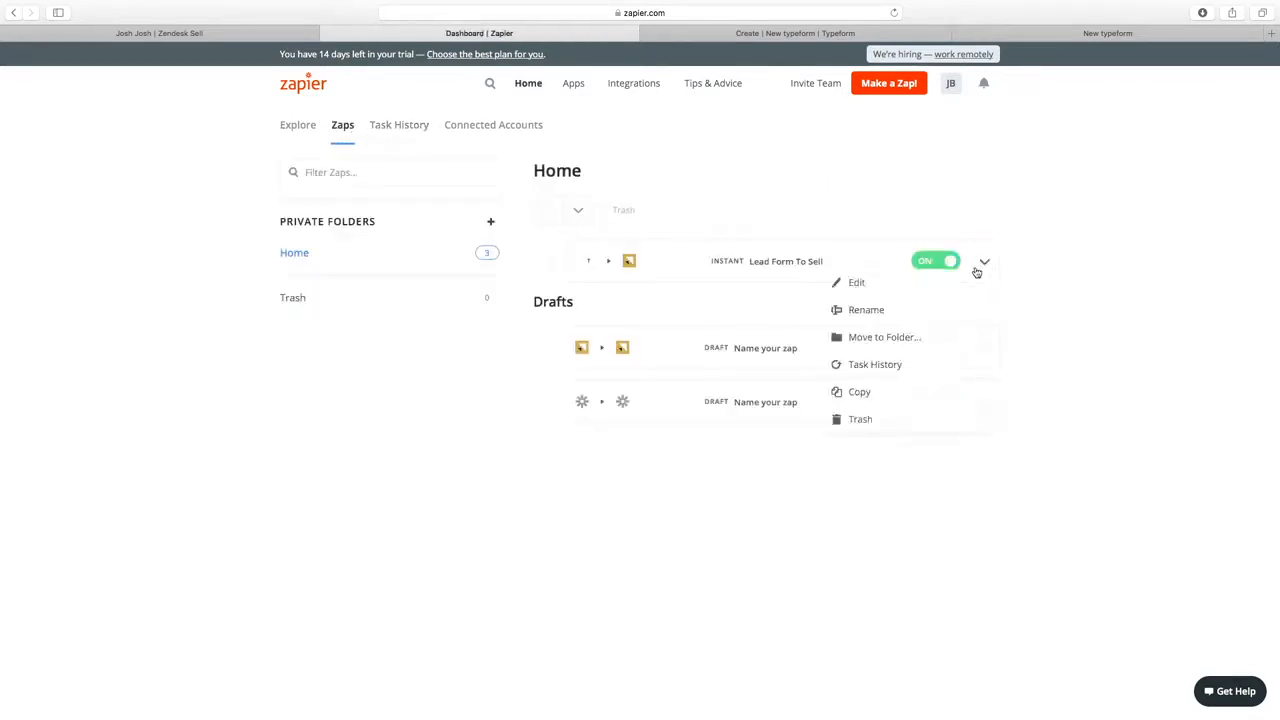
pyautogui.click(916, 288)
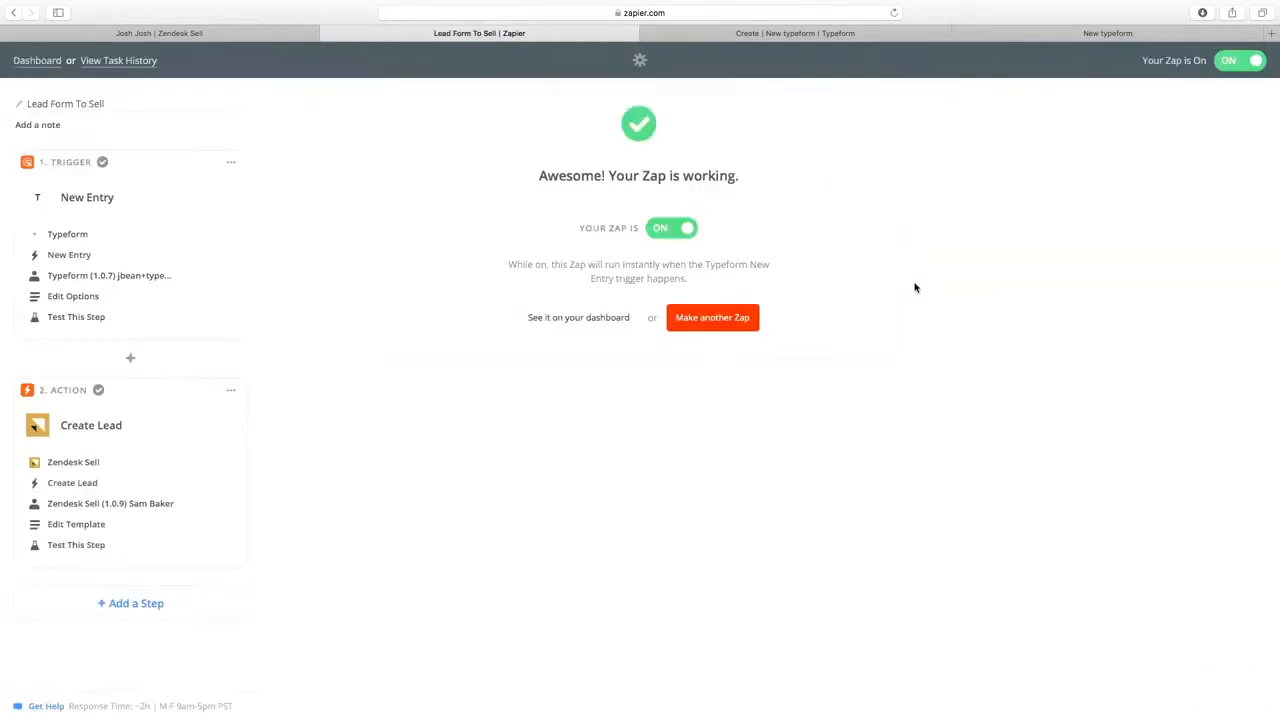
# Replace the lead's Last Name mapping with the Typeform Step 1 Last Name answer.
pyautogui.click(80, 526)
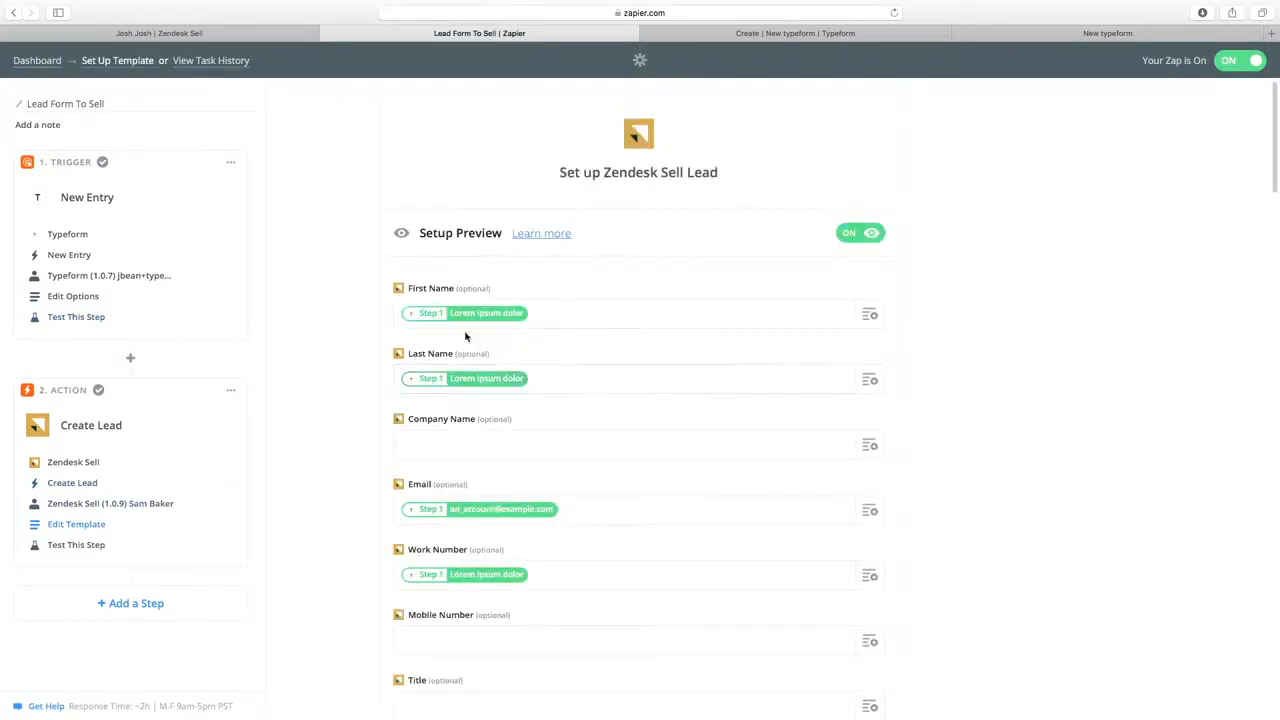
pyautogui.click(590, 377)
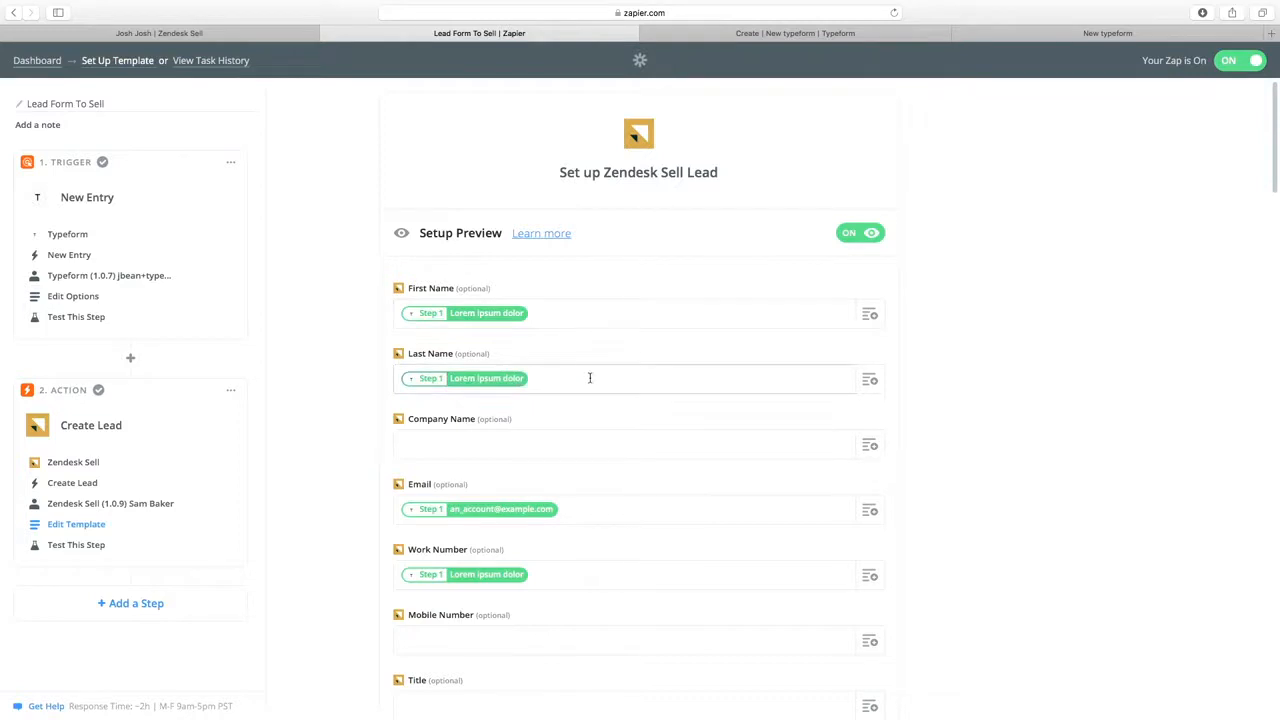
pyautogui.press('BackSpace')
pyautogui.click(867, 383)
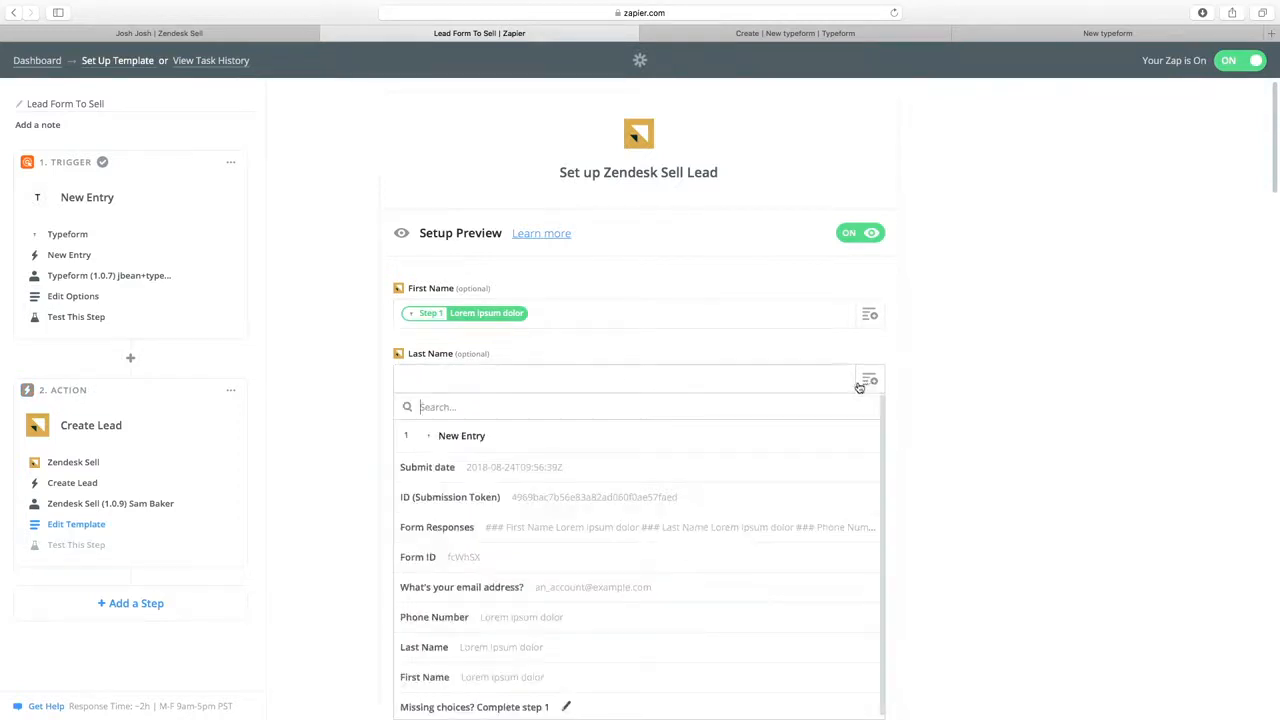
pyautogui.click(422, 648)
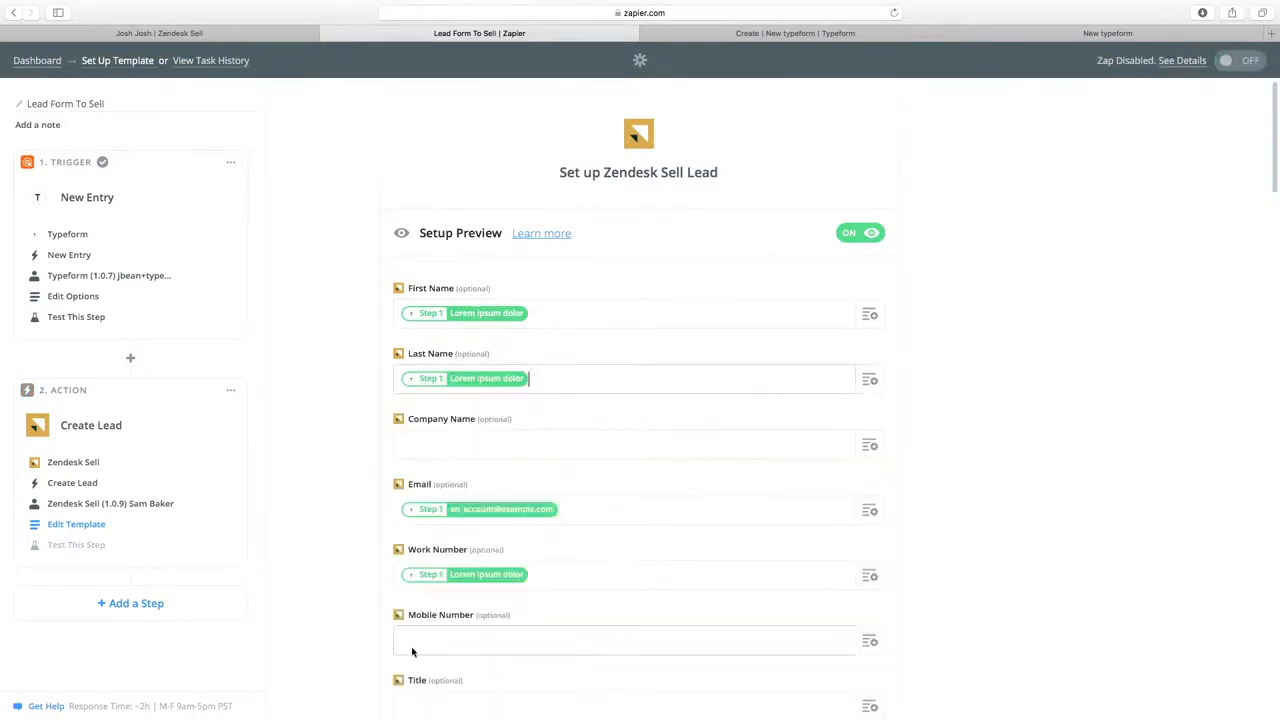
pyautogui.scroll(-10, 797, 517)
pyautogui.scroll(-10, 929, 525)
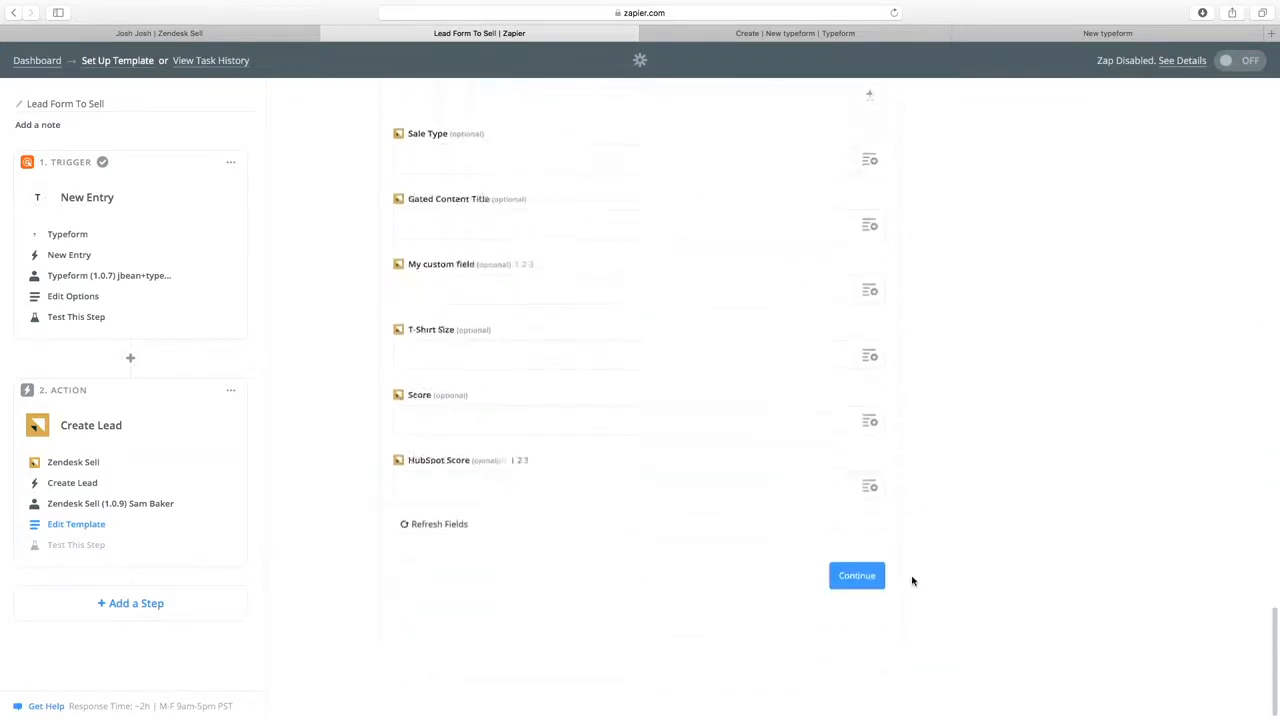
# Finish the action step, switch the Lead Form To Sell zap ON, and return to the dashboard.
pyautogui.click(860, 633)
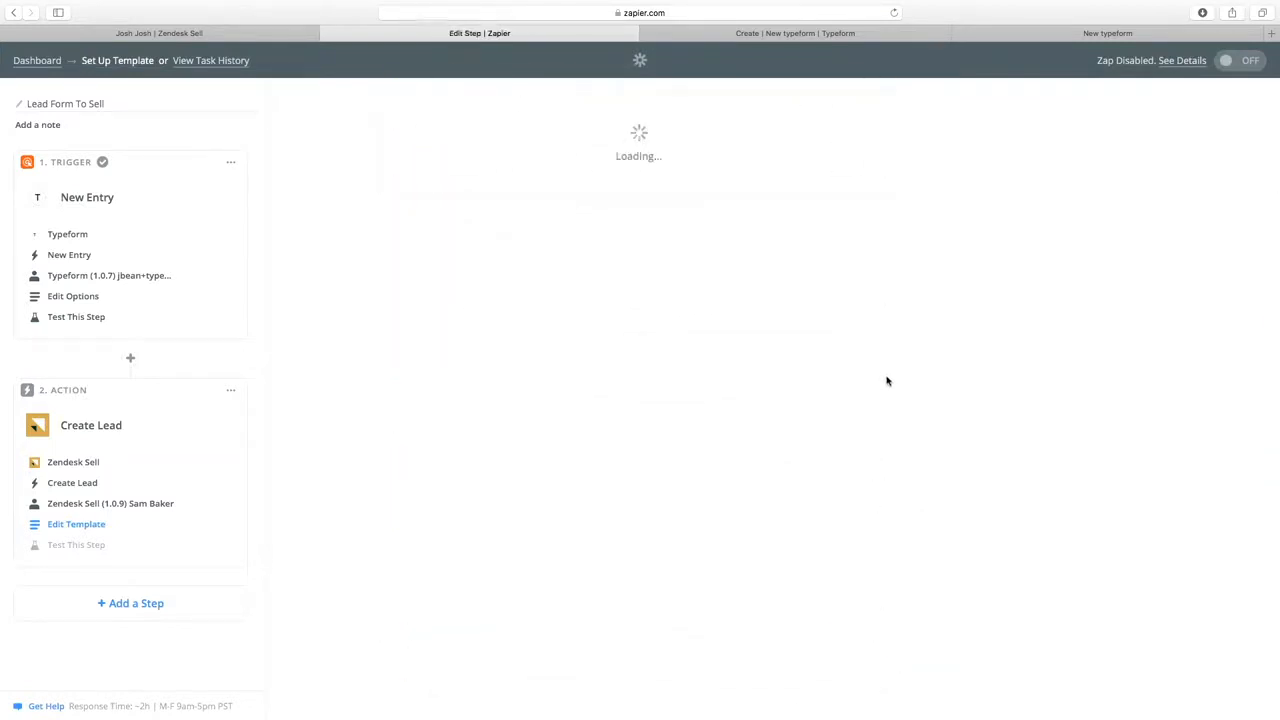
pyautogui.click(850, 609)
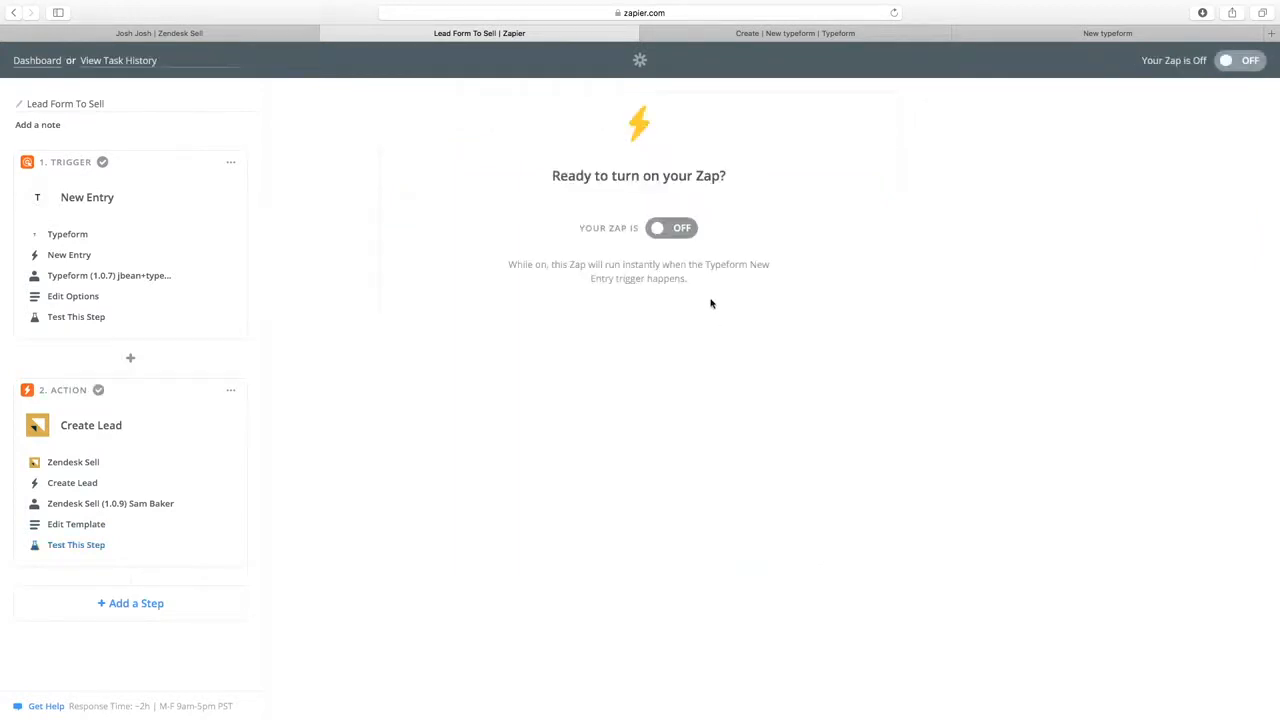
pyautogui.click(676, 228)
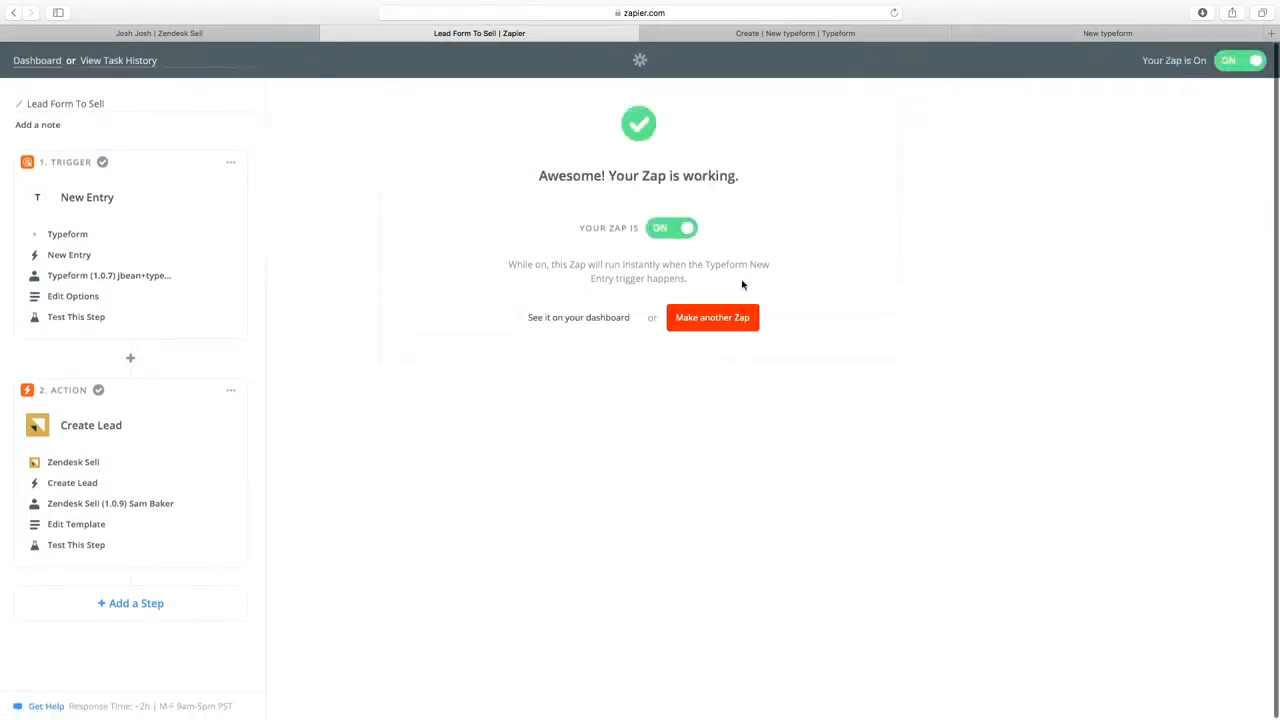
pyautogui.click(566, 318)
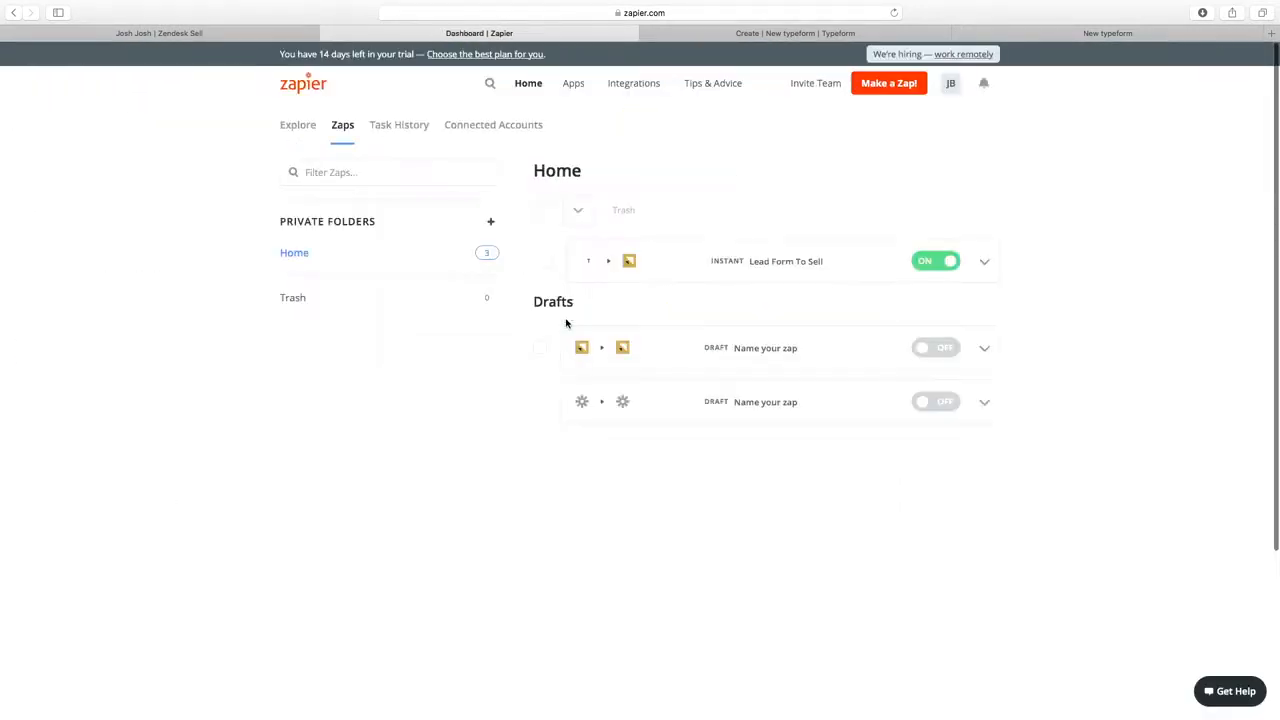